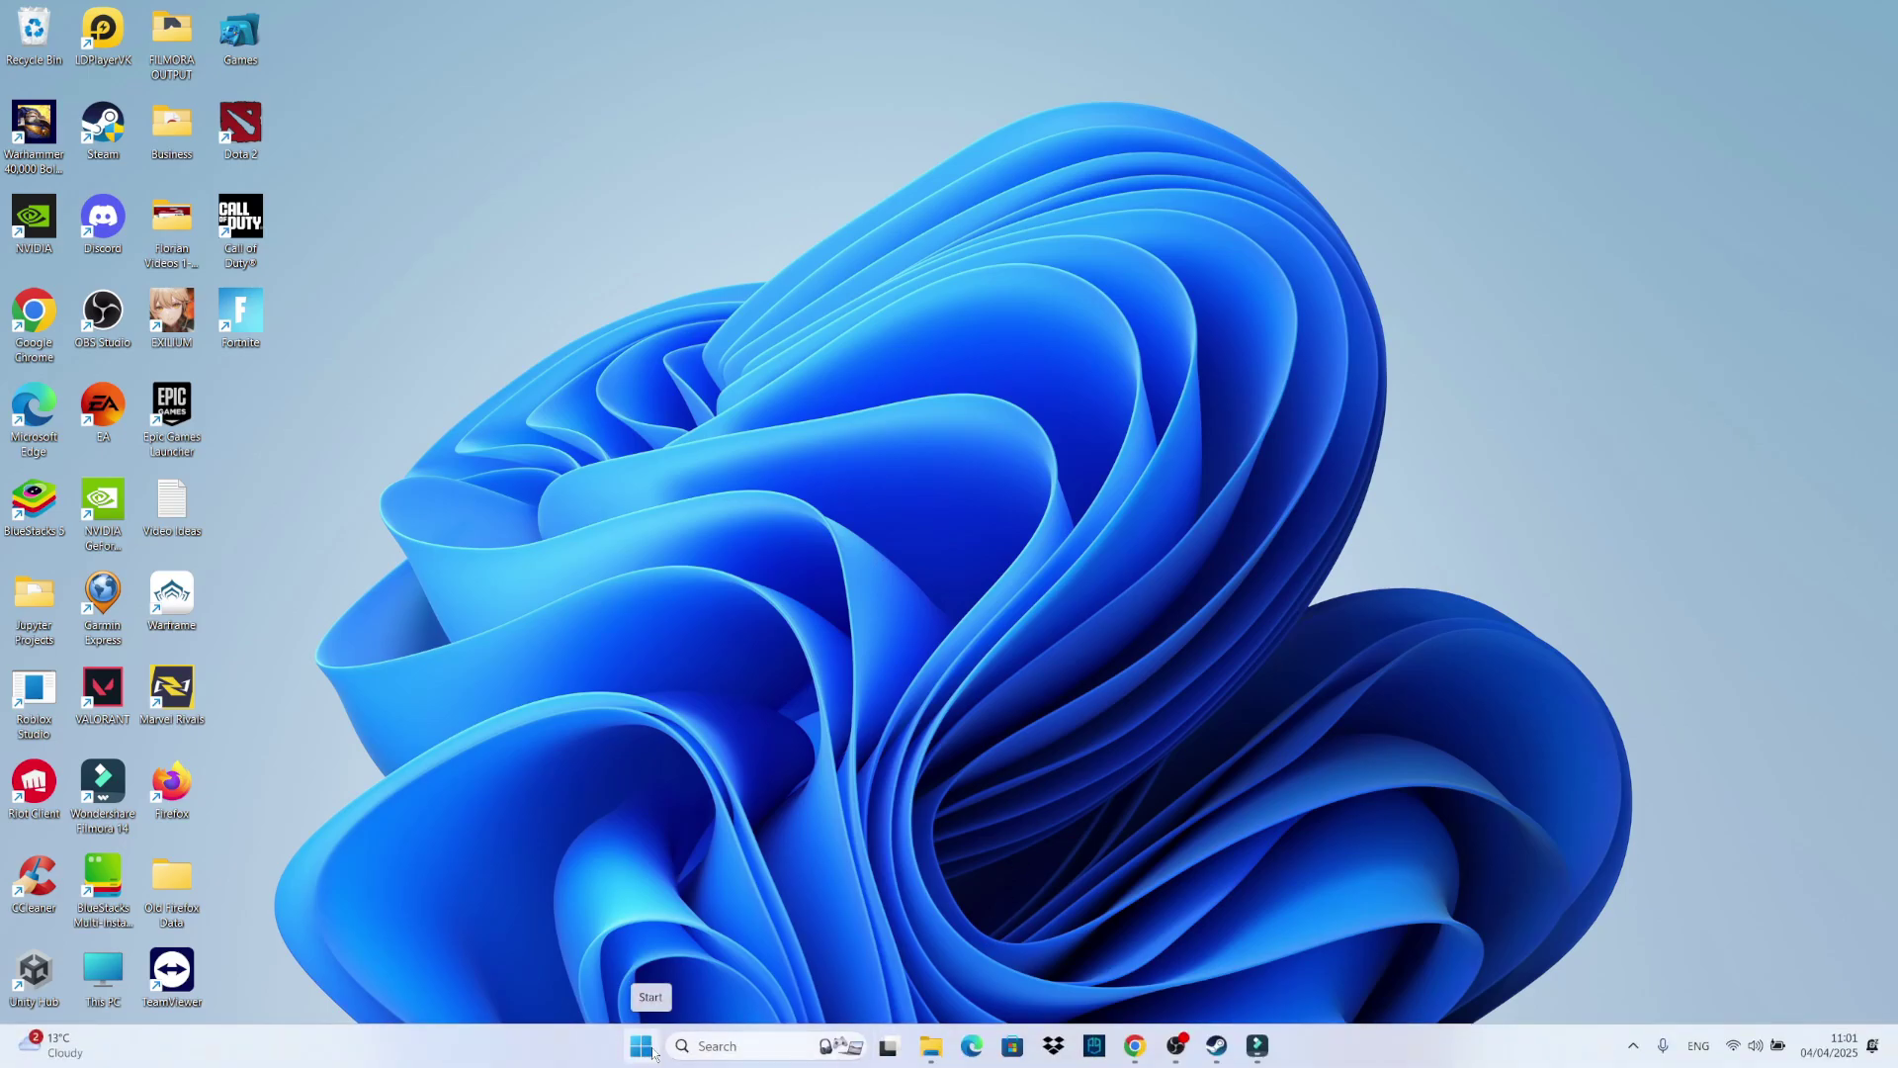
Step: Launch Settings from a Start menu search for 'sett'
{"action": "left_click", "coordinate": [643, 1046]}
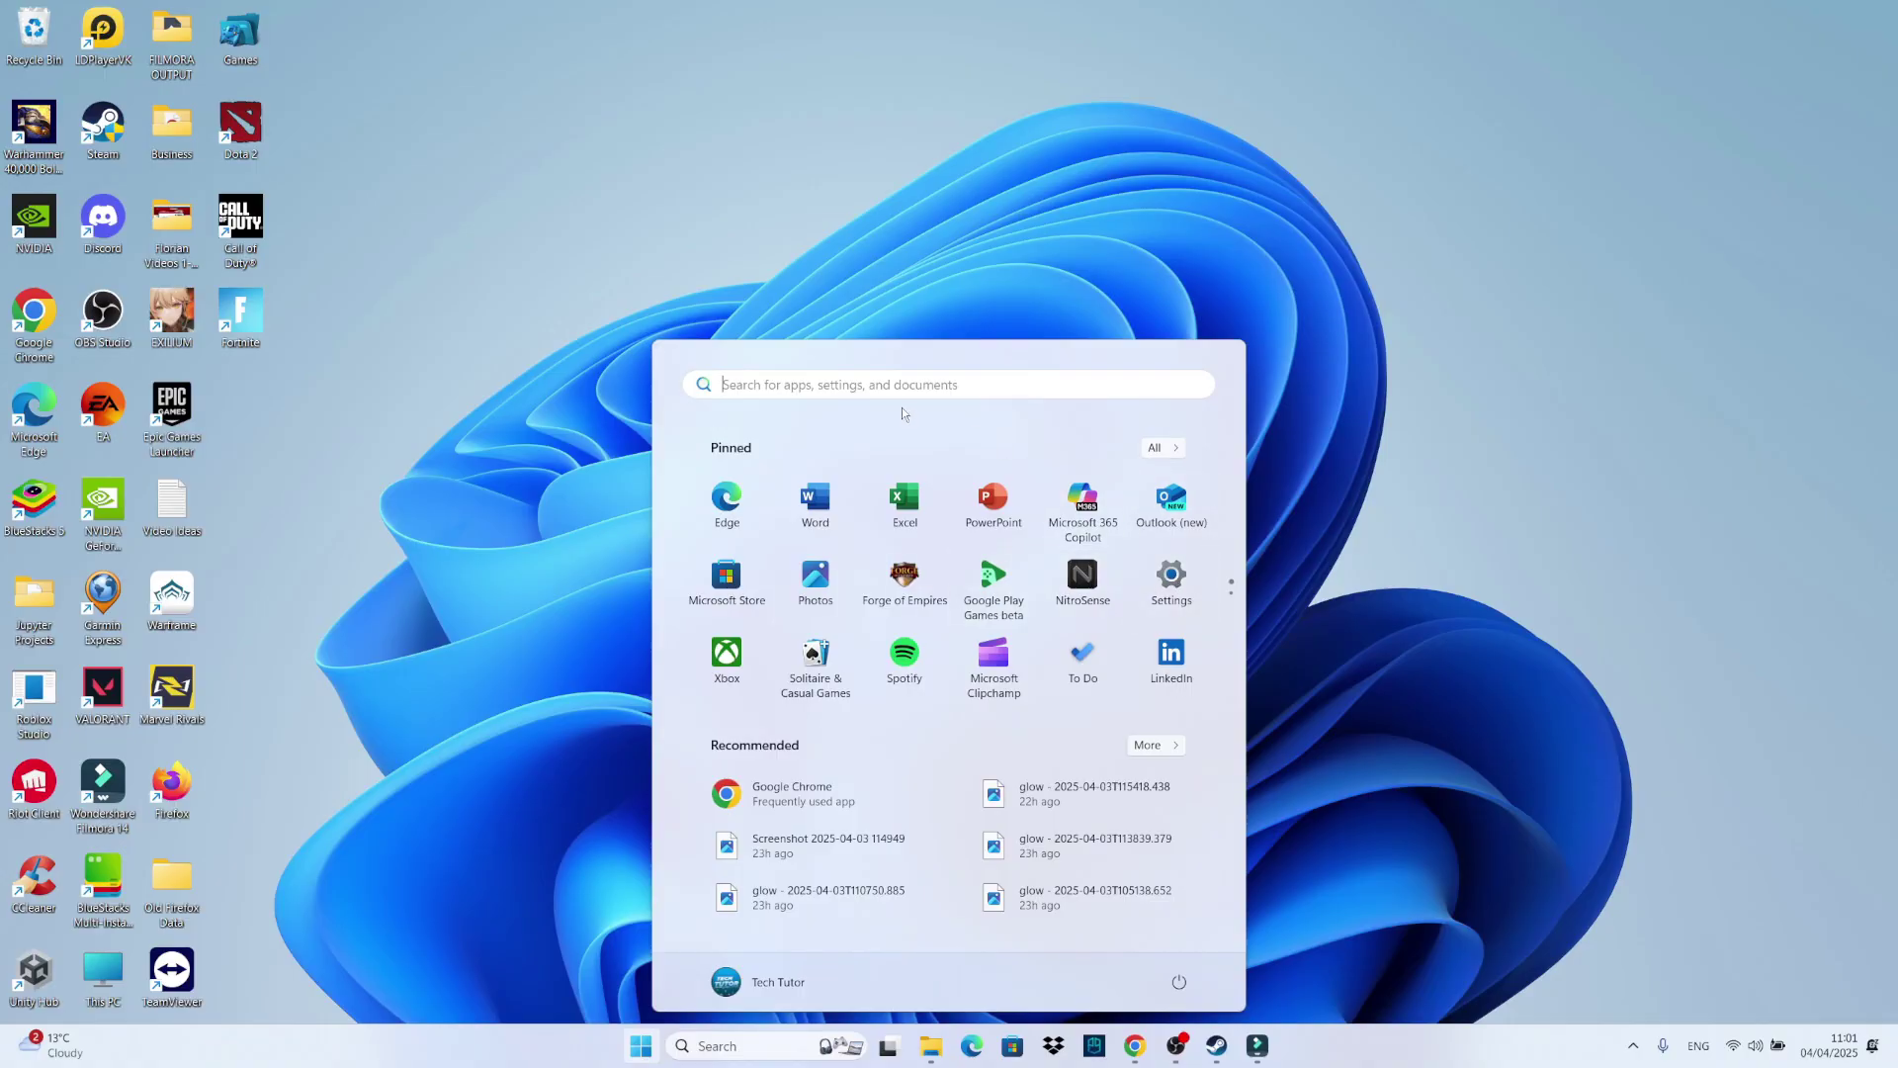
{"action": "type", "text": "sett"}
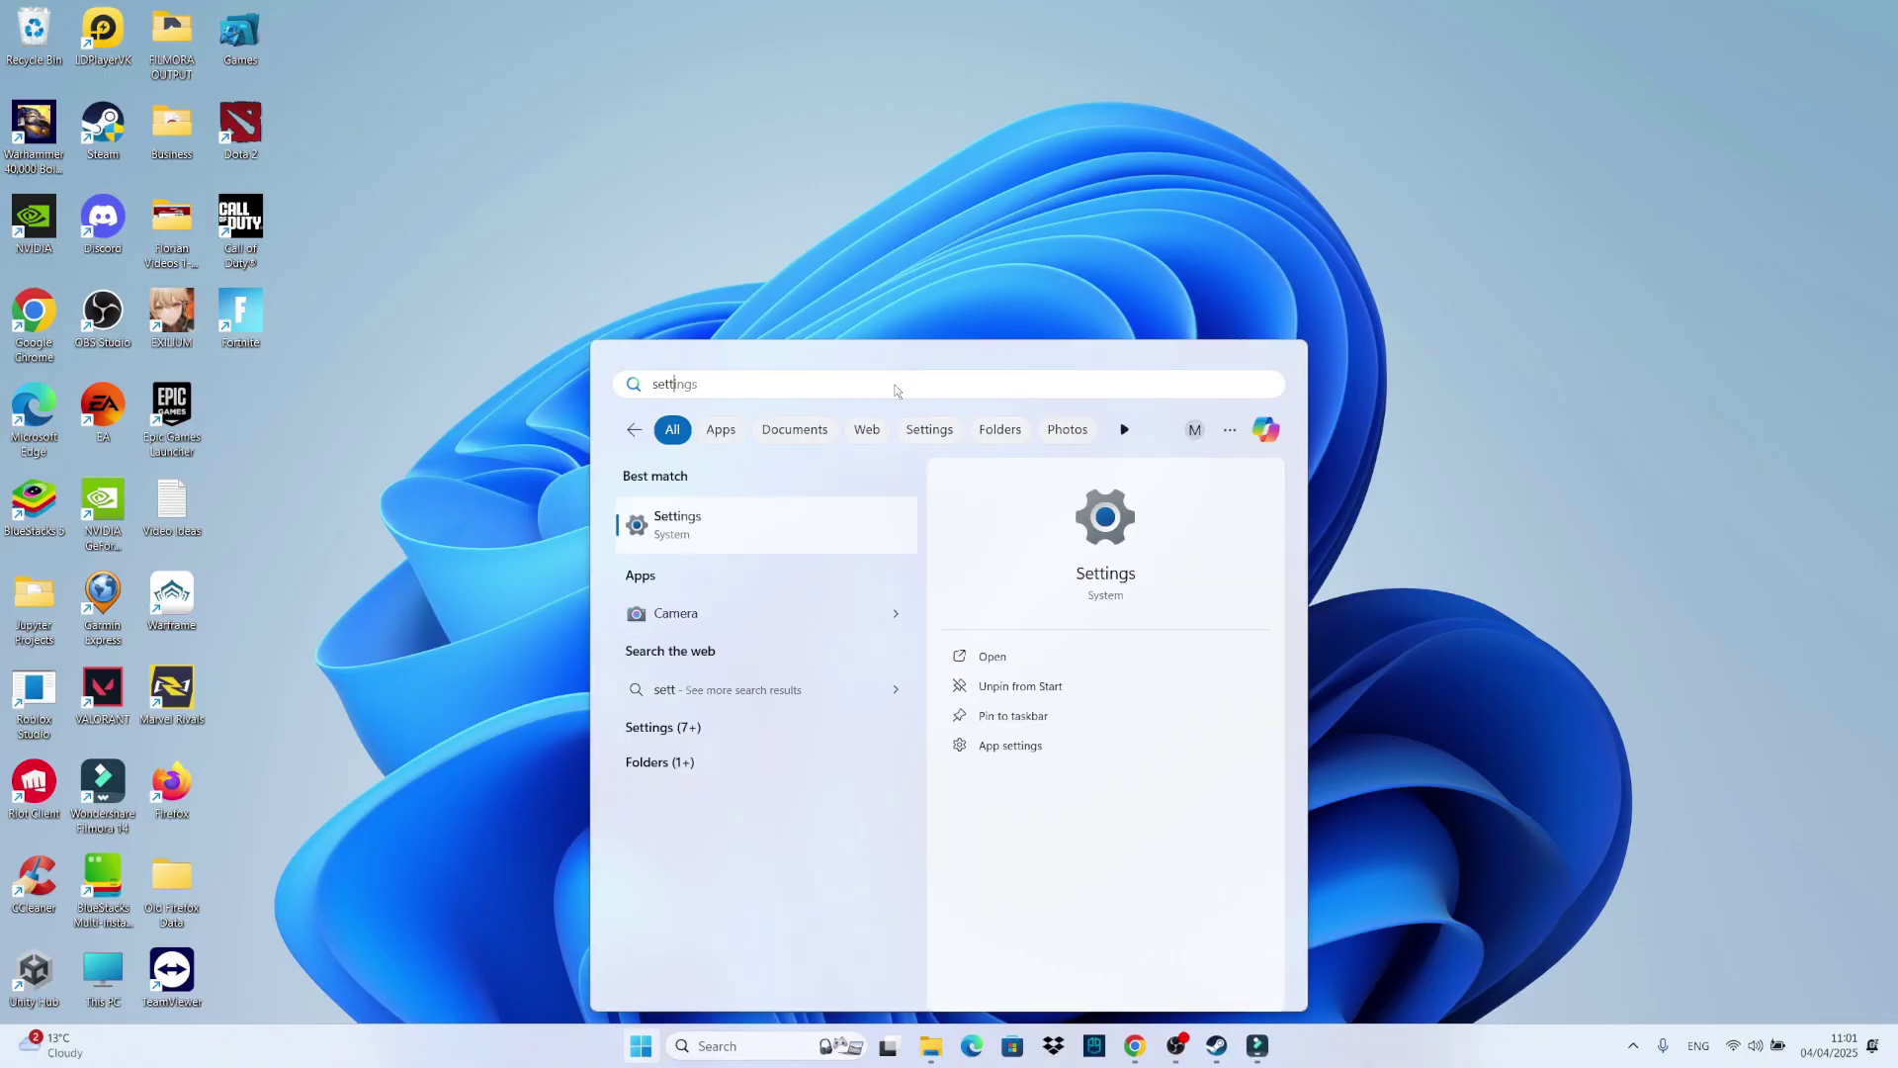
{"action": "key", "text": "Return"}
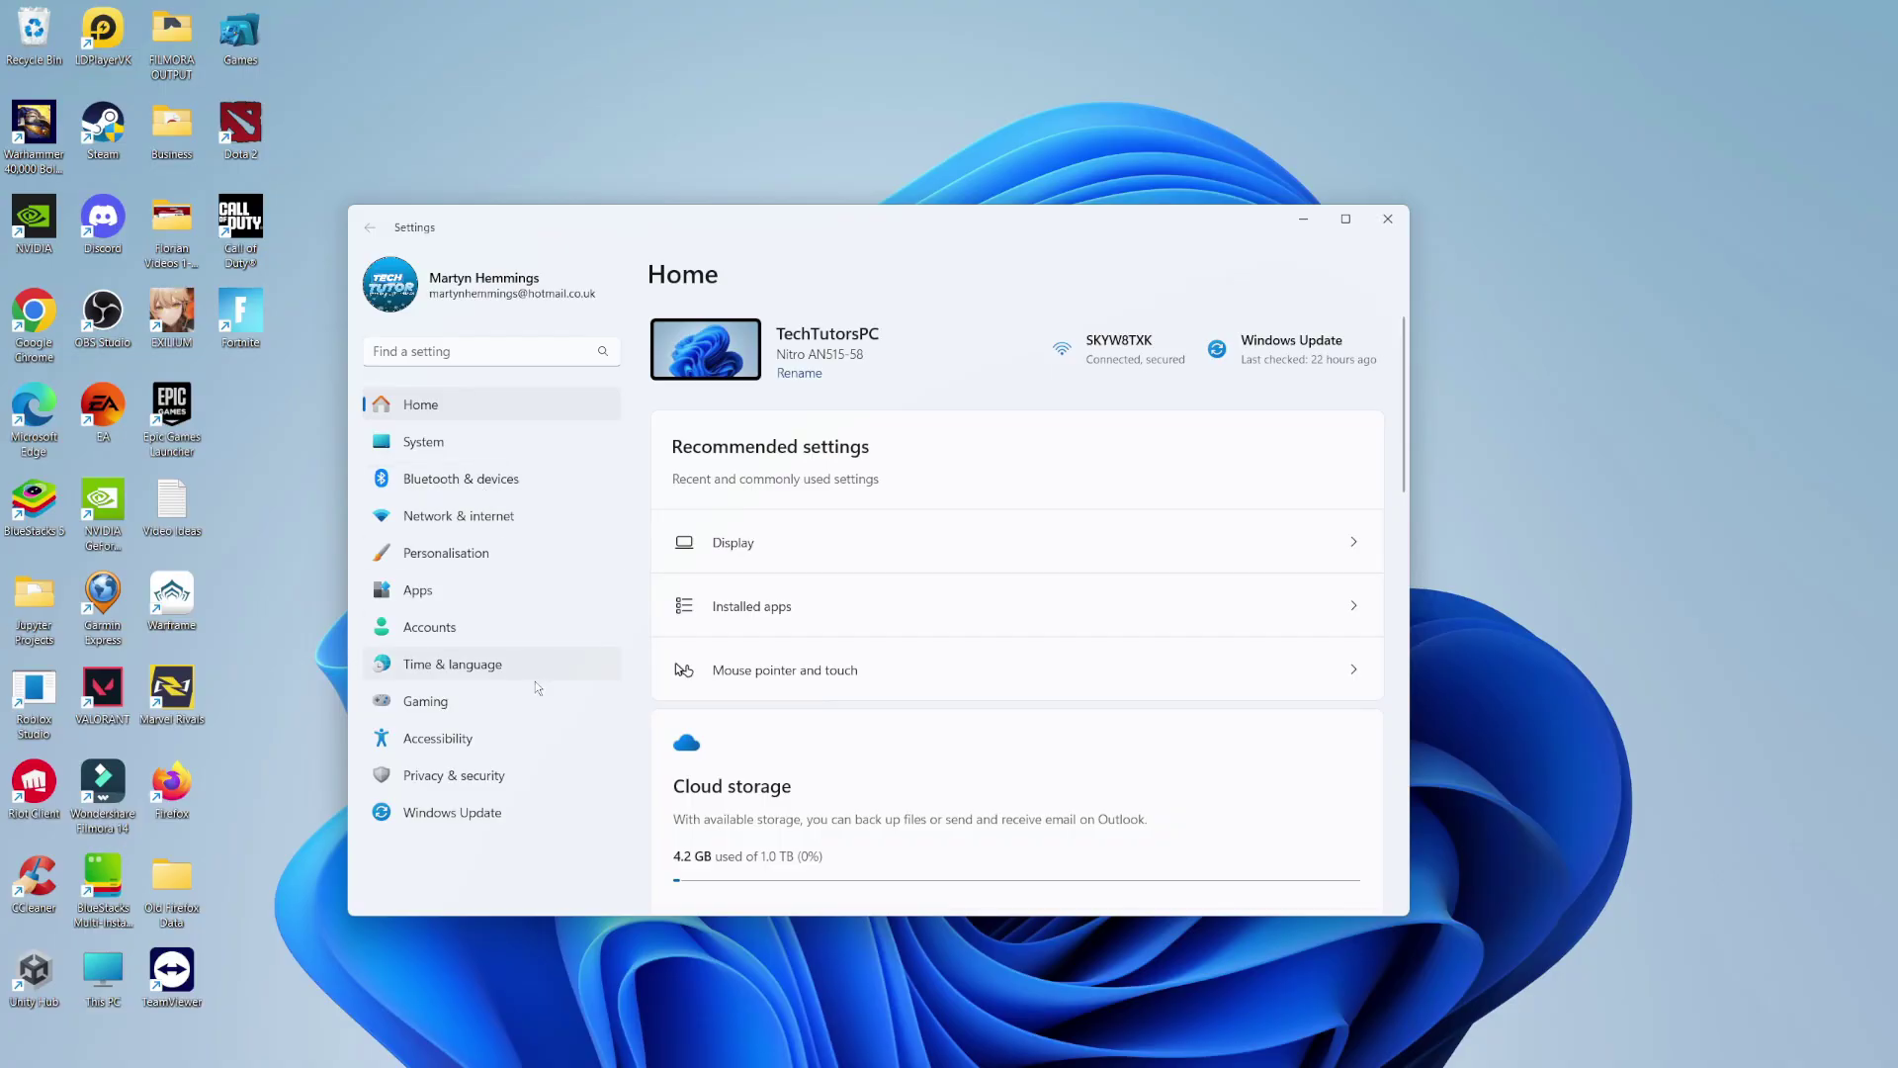
Step: Go to Accessibility > Keyboard, where Filter keys shows Off
{"action": "left_click", "coordinate": [514, 742]}
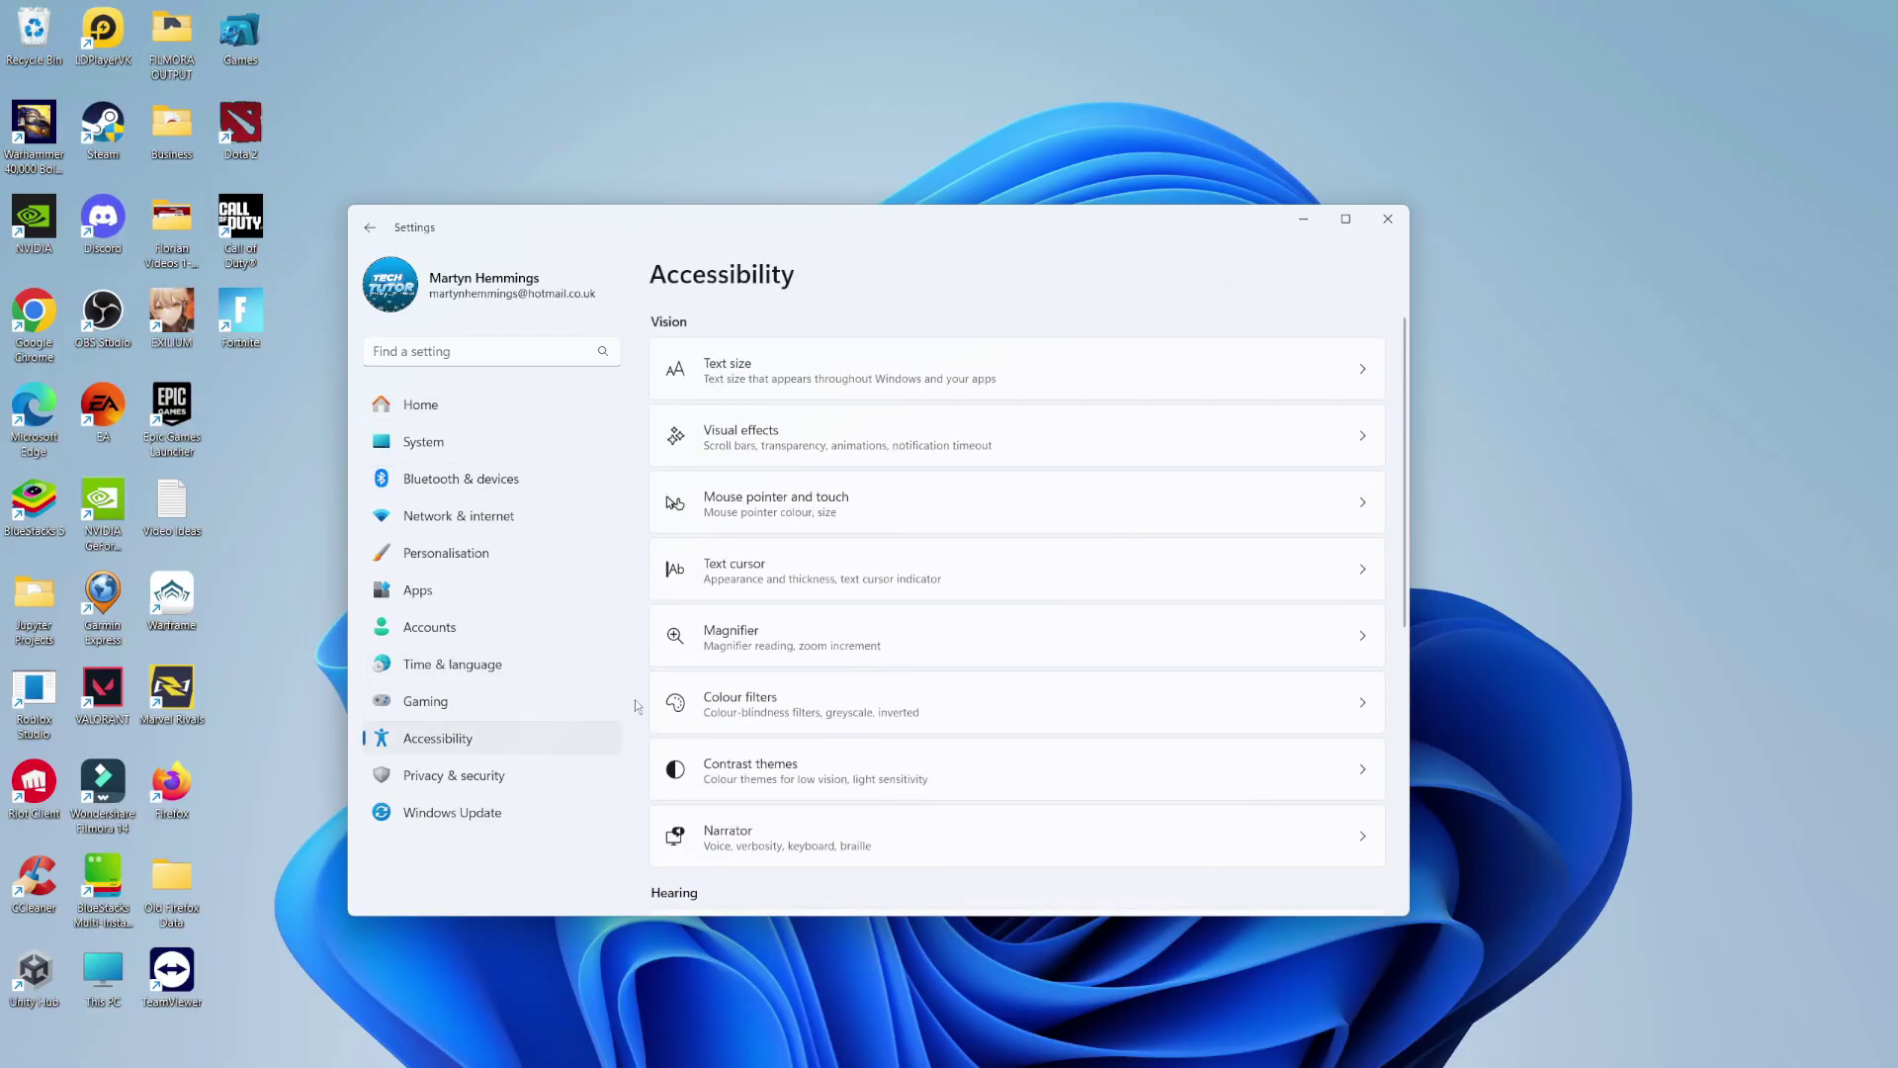
{"action": "scroll", "coordinate": [1123, 509], "scroll_direction": "down", "scroll_amount": 3}
{"action": "scroll", "coordinate": [1123, 508], "scroll_direction": "down", "scroll_amount": 4}
{"action": "scroll", "coordinate": [1123, 508], "scroll_direction": "down", "scroll_amount": 4}
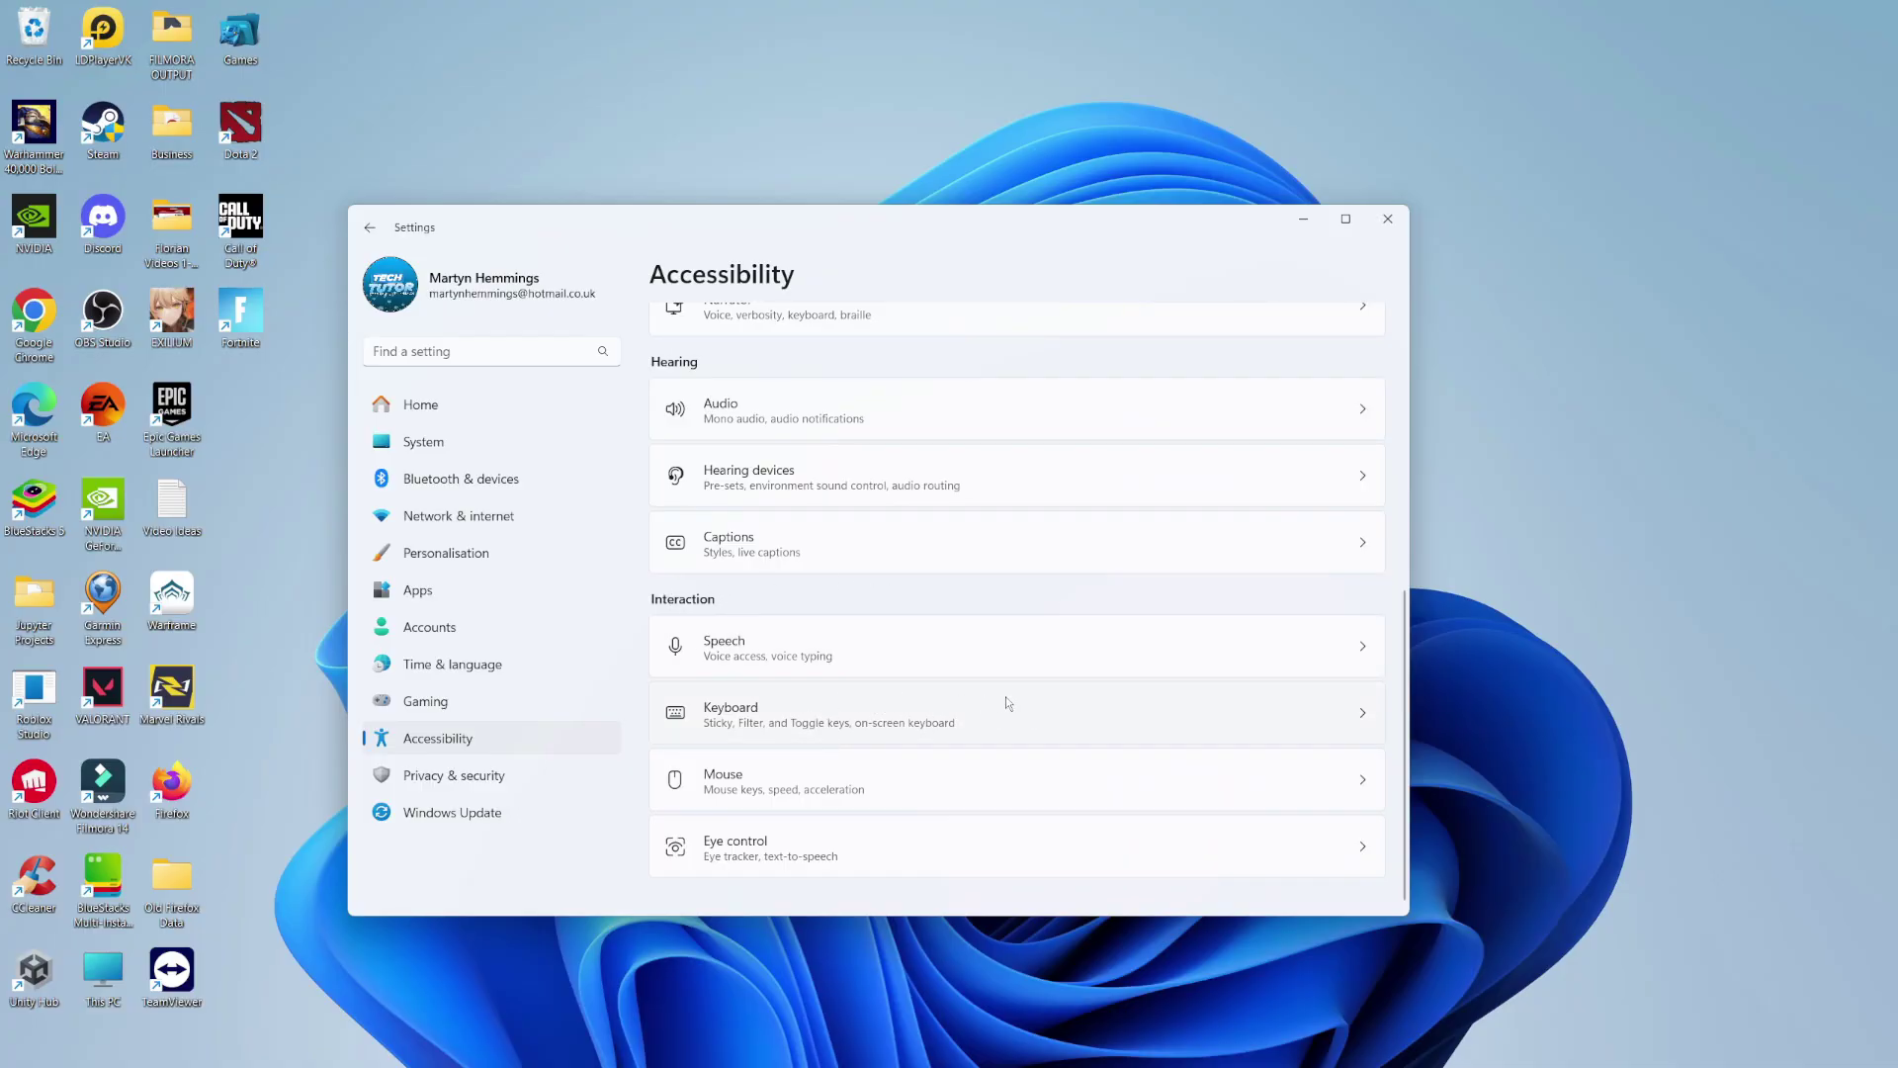
{"action": "left_click", "coordinate": [1134, 714]}
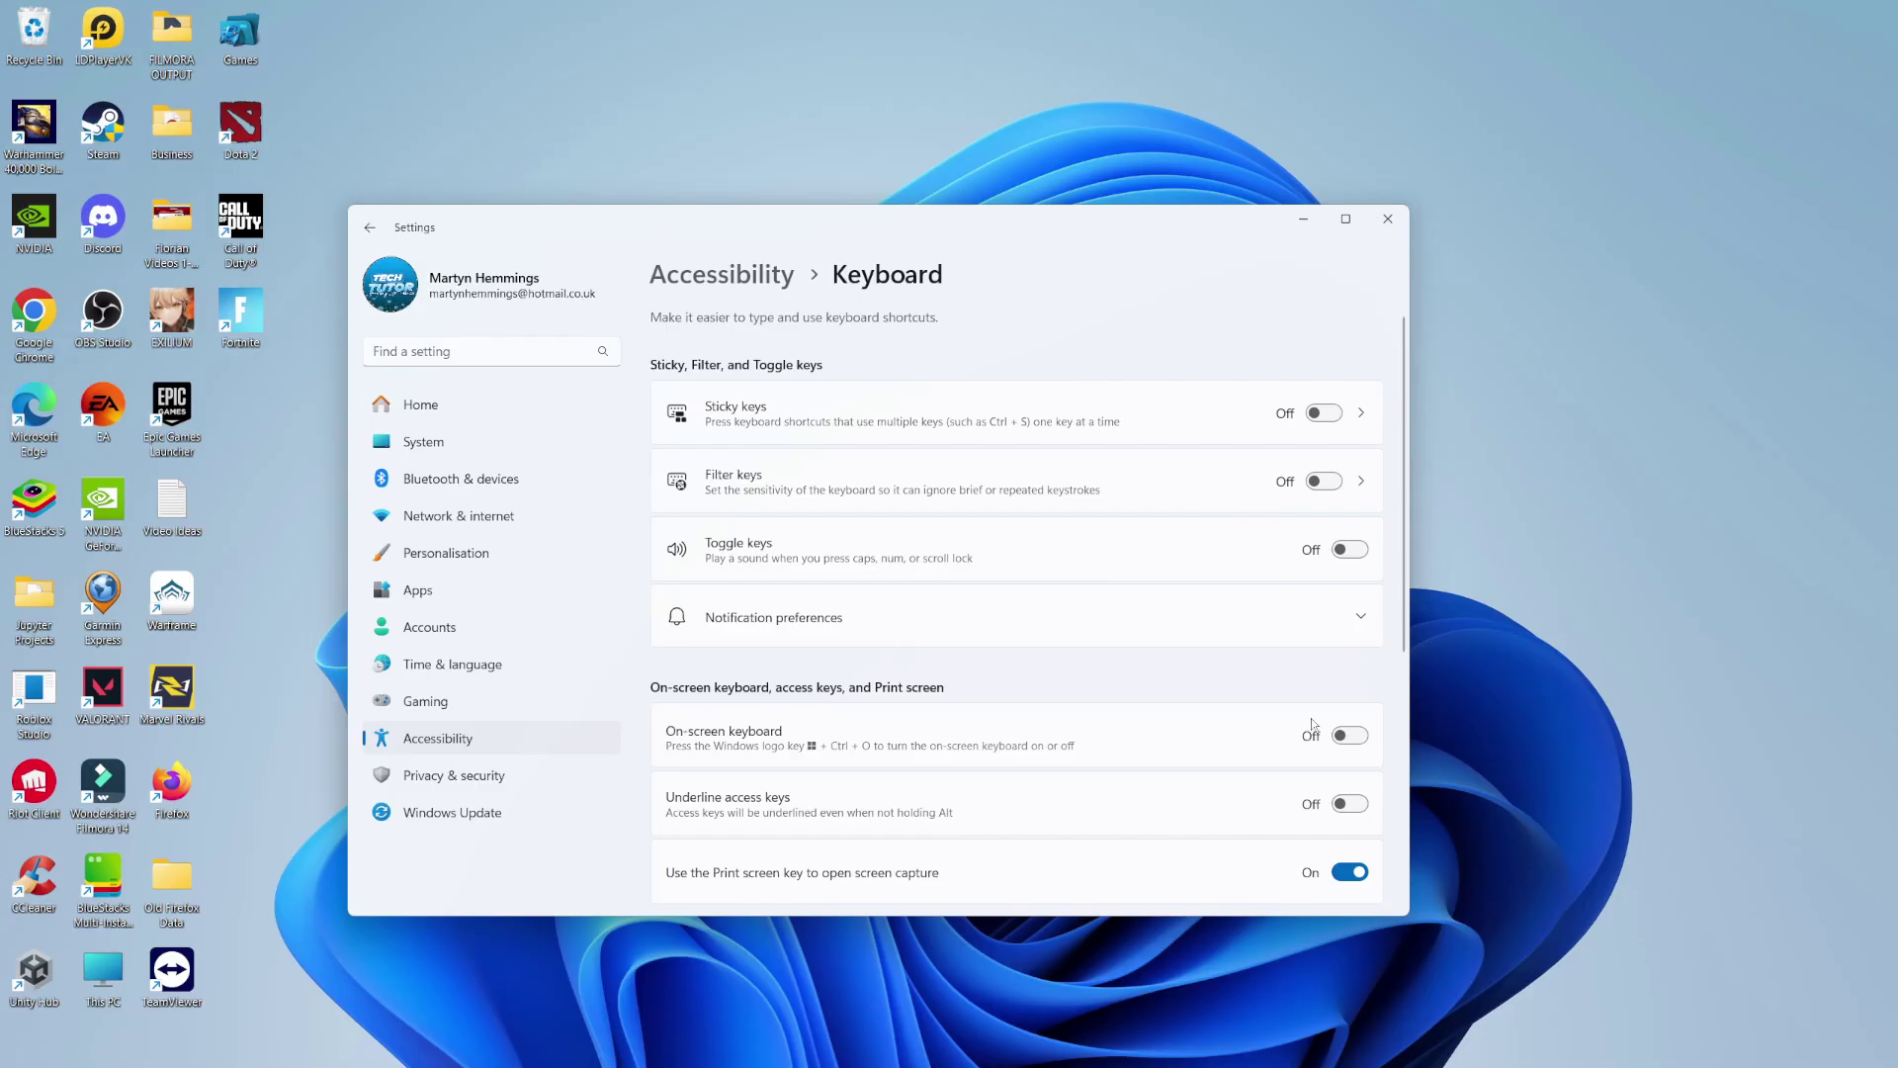
Step: Switch the on-screen keyboard on, move it lower, then close it and Settings
{"action": "left_click", "coordinate": [1351, 738]}
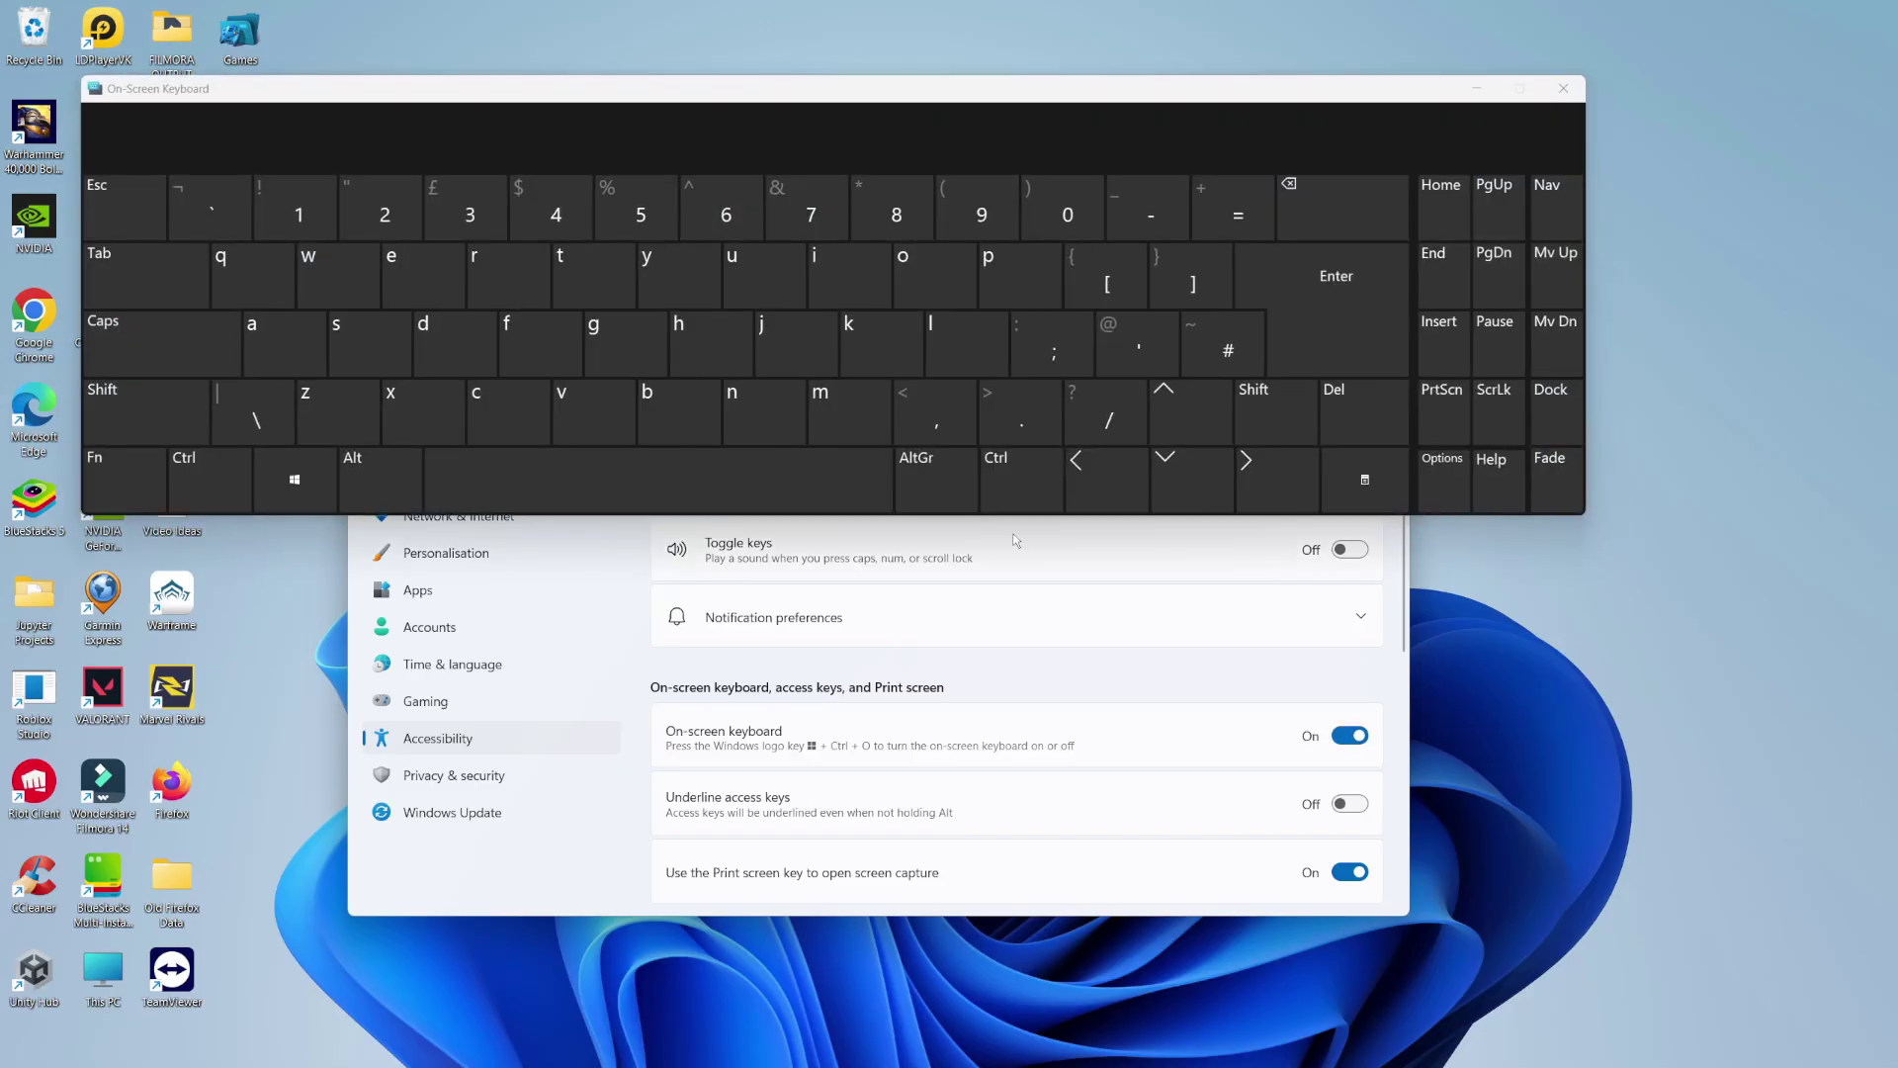
{"action": "left_click_drag", "start_coordinate": [957, 87], "coordinate": [1026, 276]}
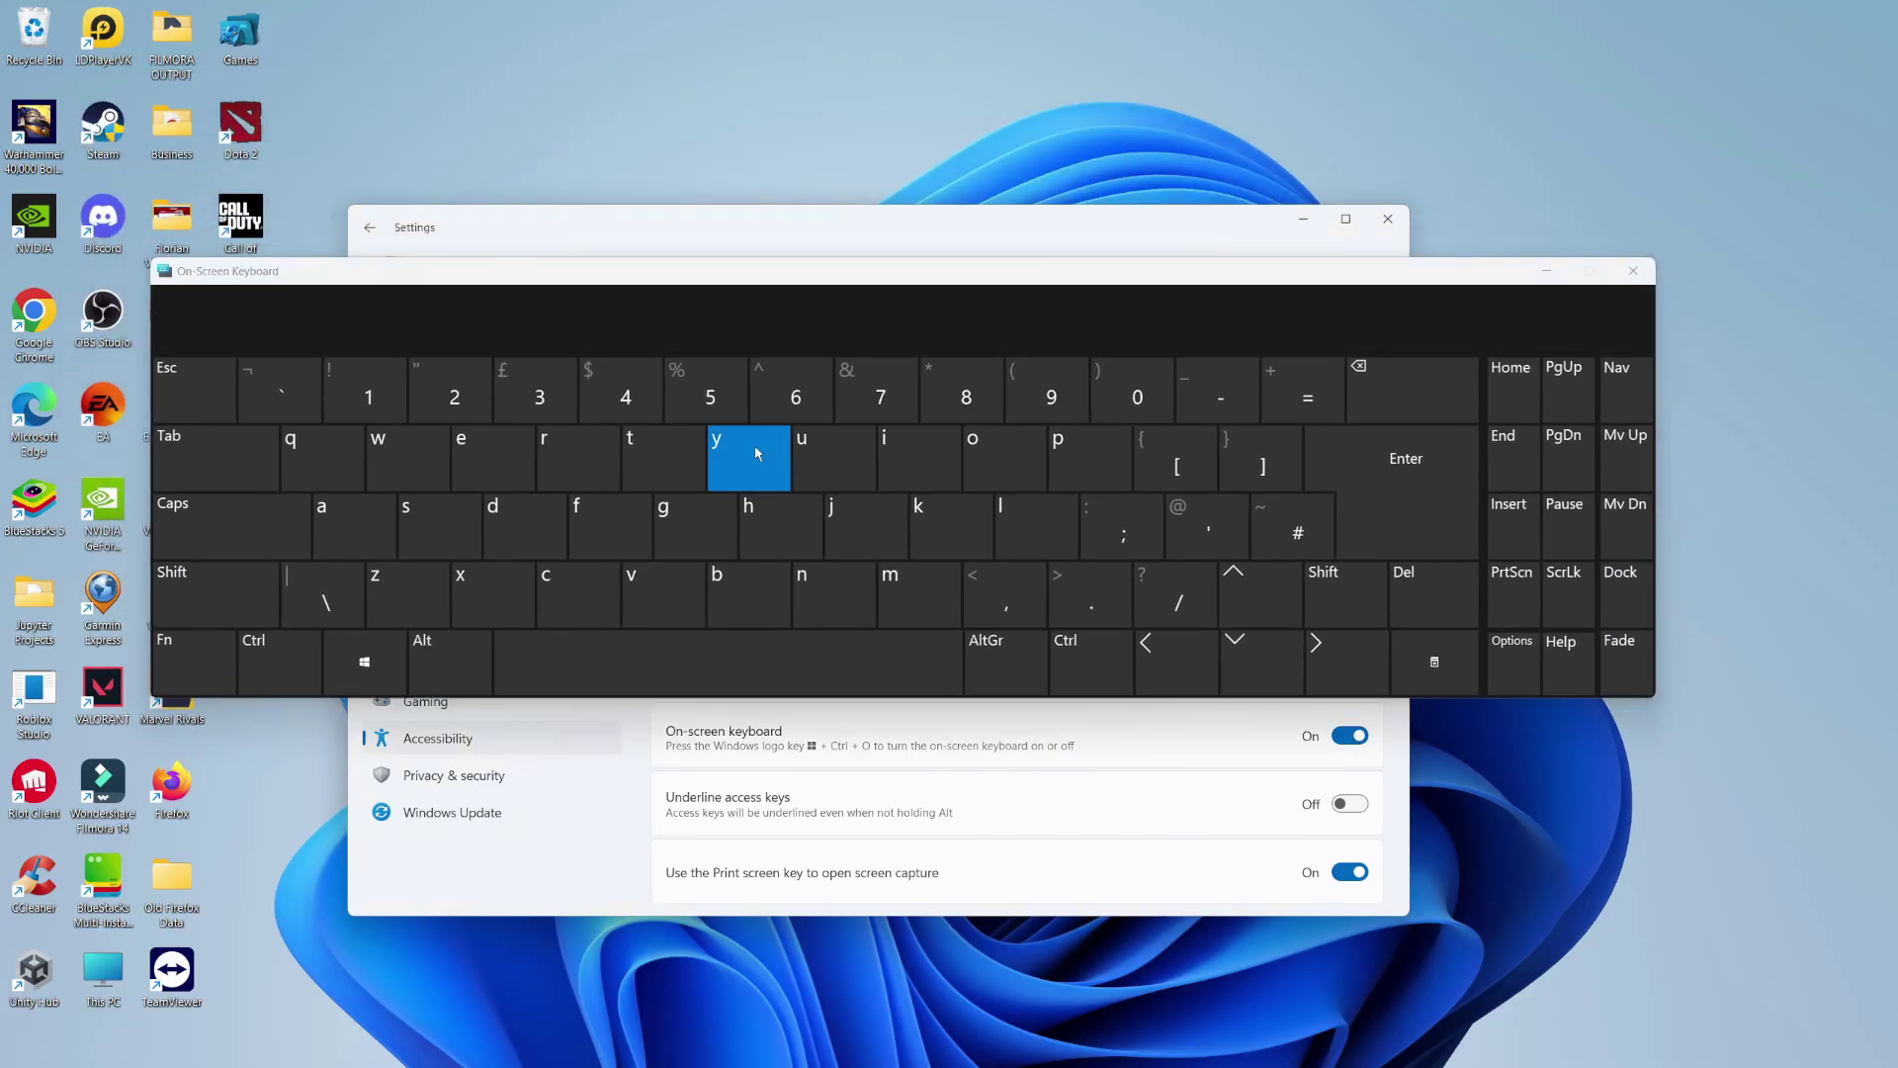
{"action": "left_click", "coordinate": [1633, 271]}
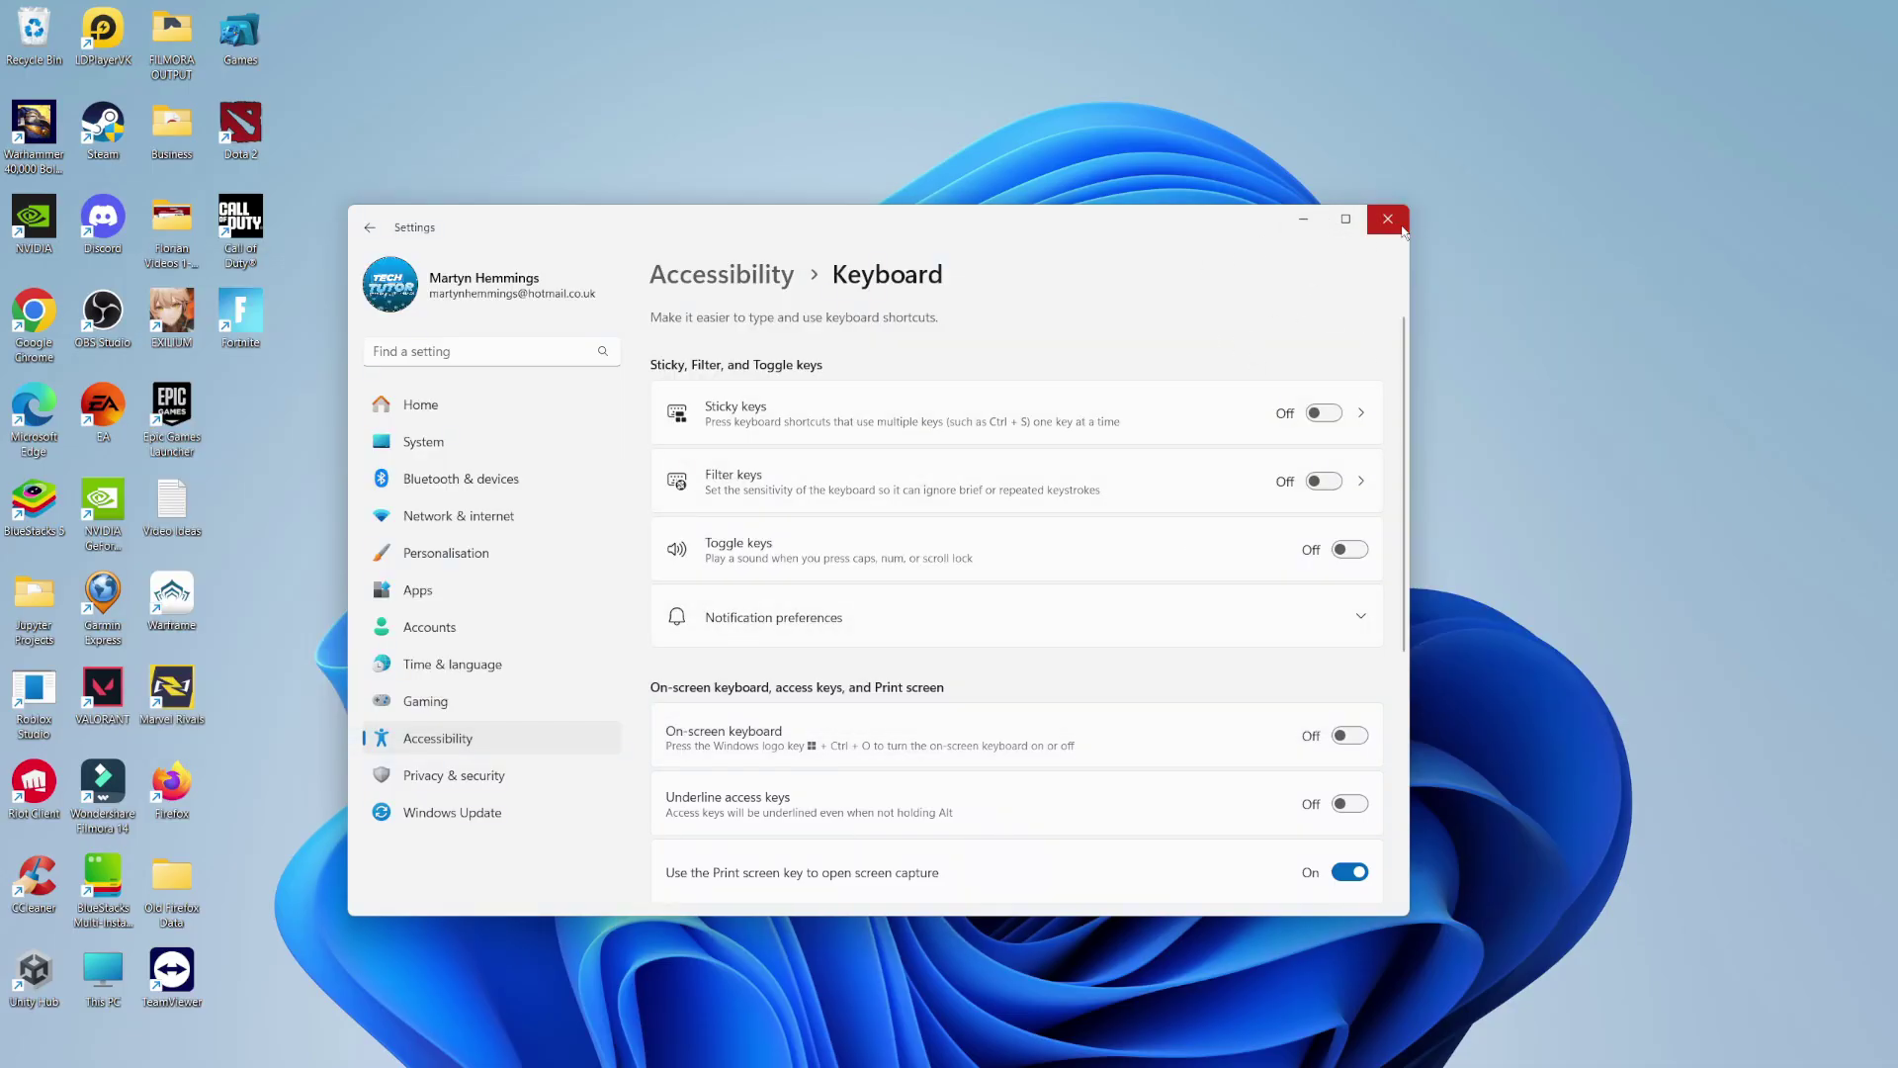
{"action": "left_click", "coordinate": [1388, 219]}
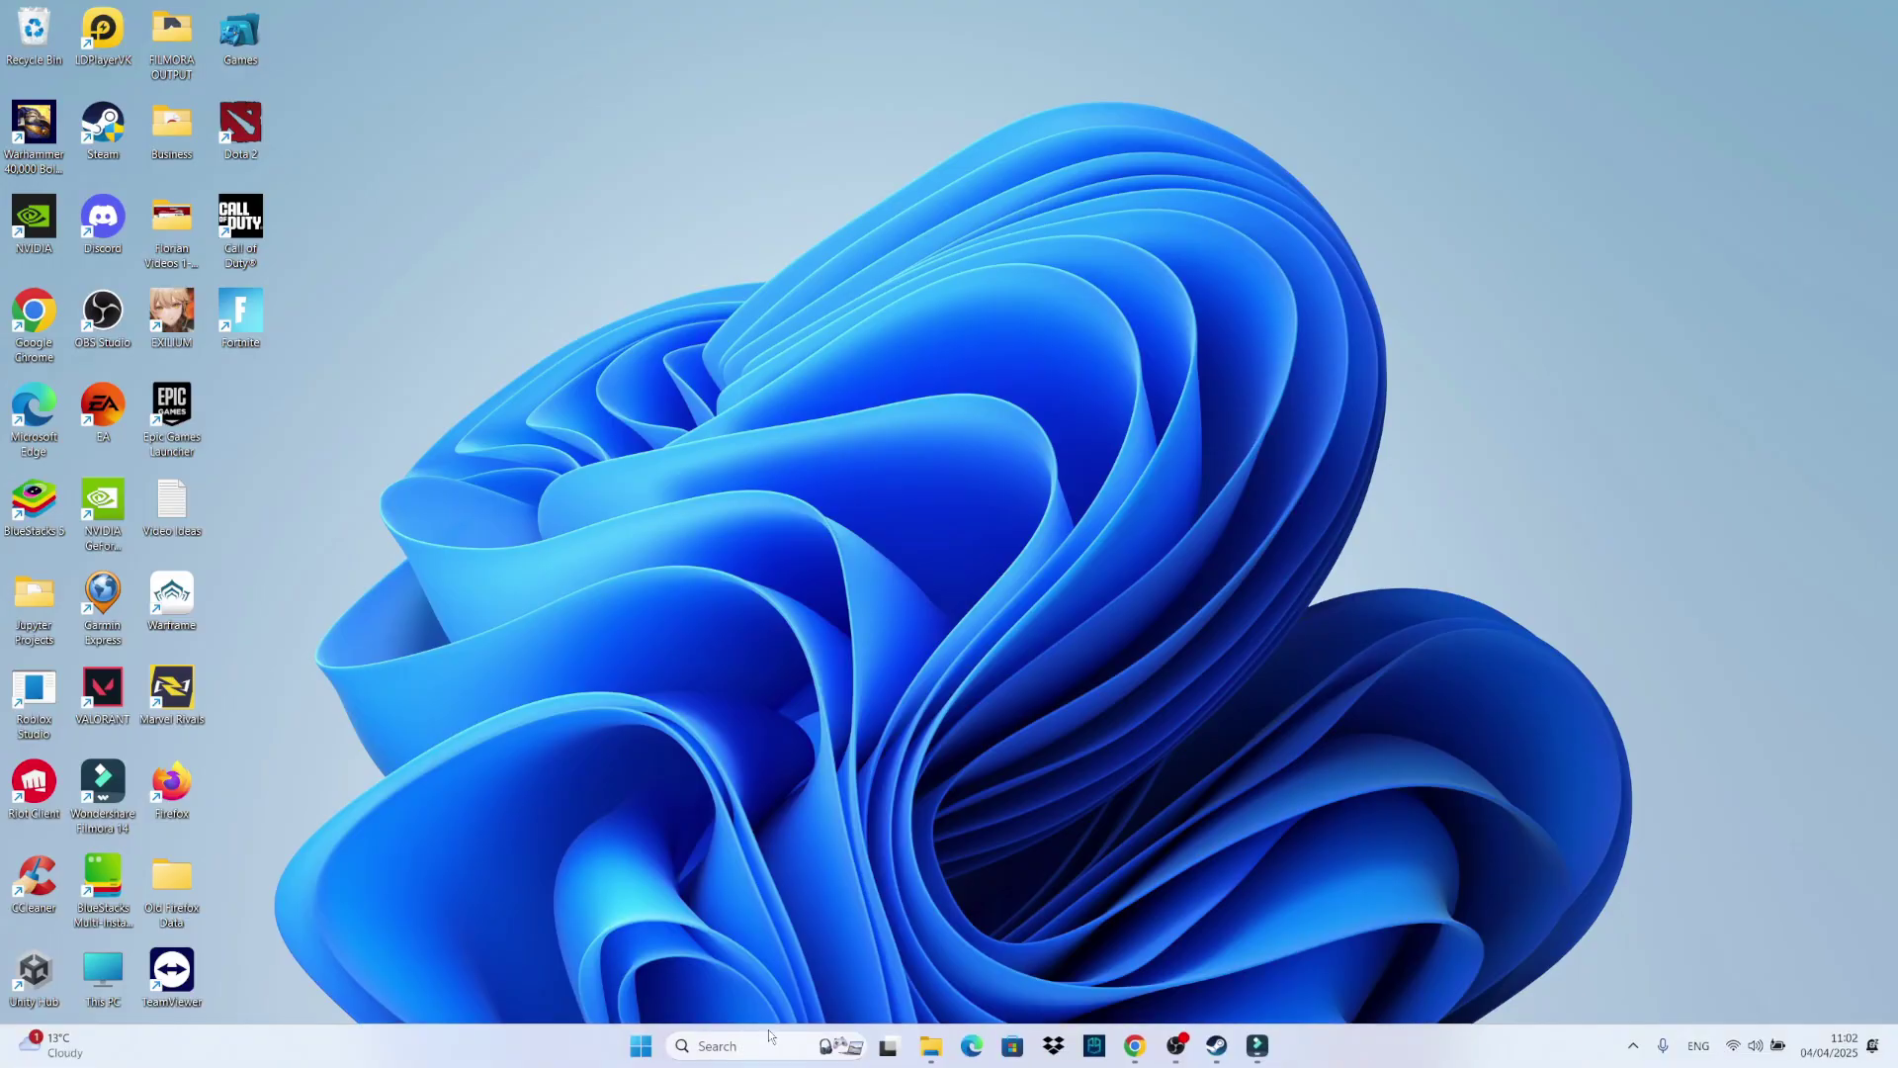
Step: Launch Device Manager from a taskbar search for 'device manager'
{"action": "left_click", "coordinate": [741, 1046]}
{"action": "type", "text": "de"}
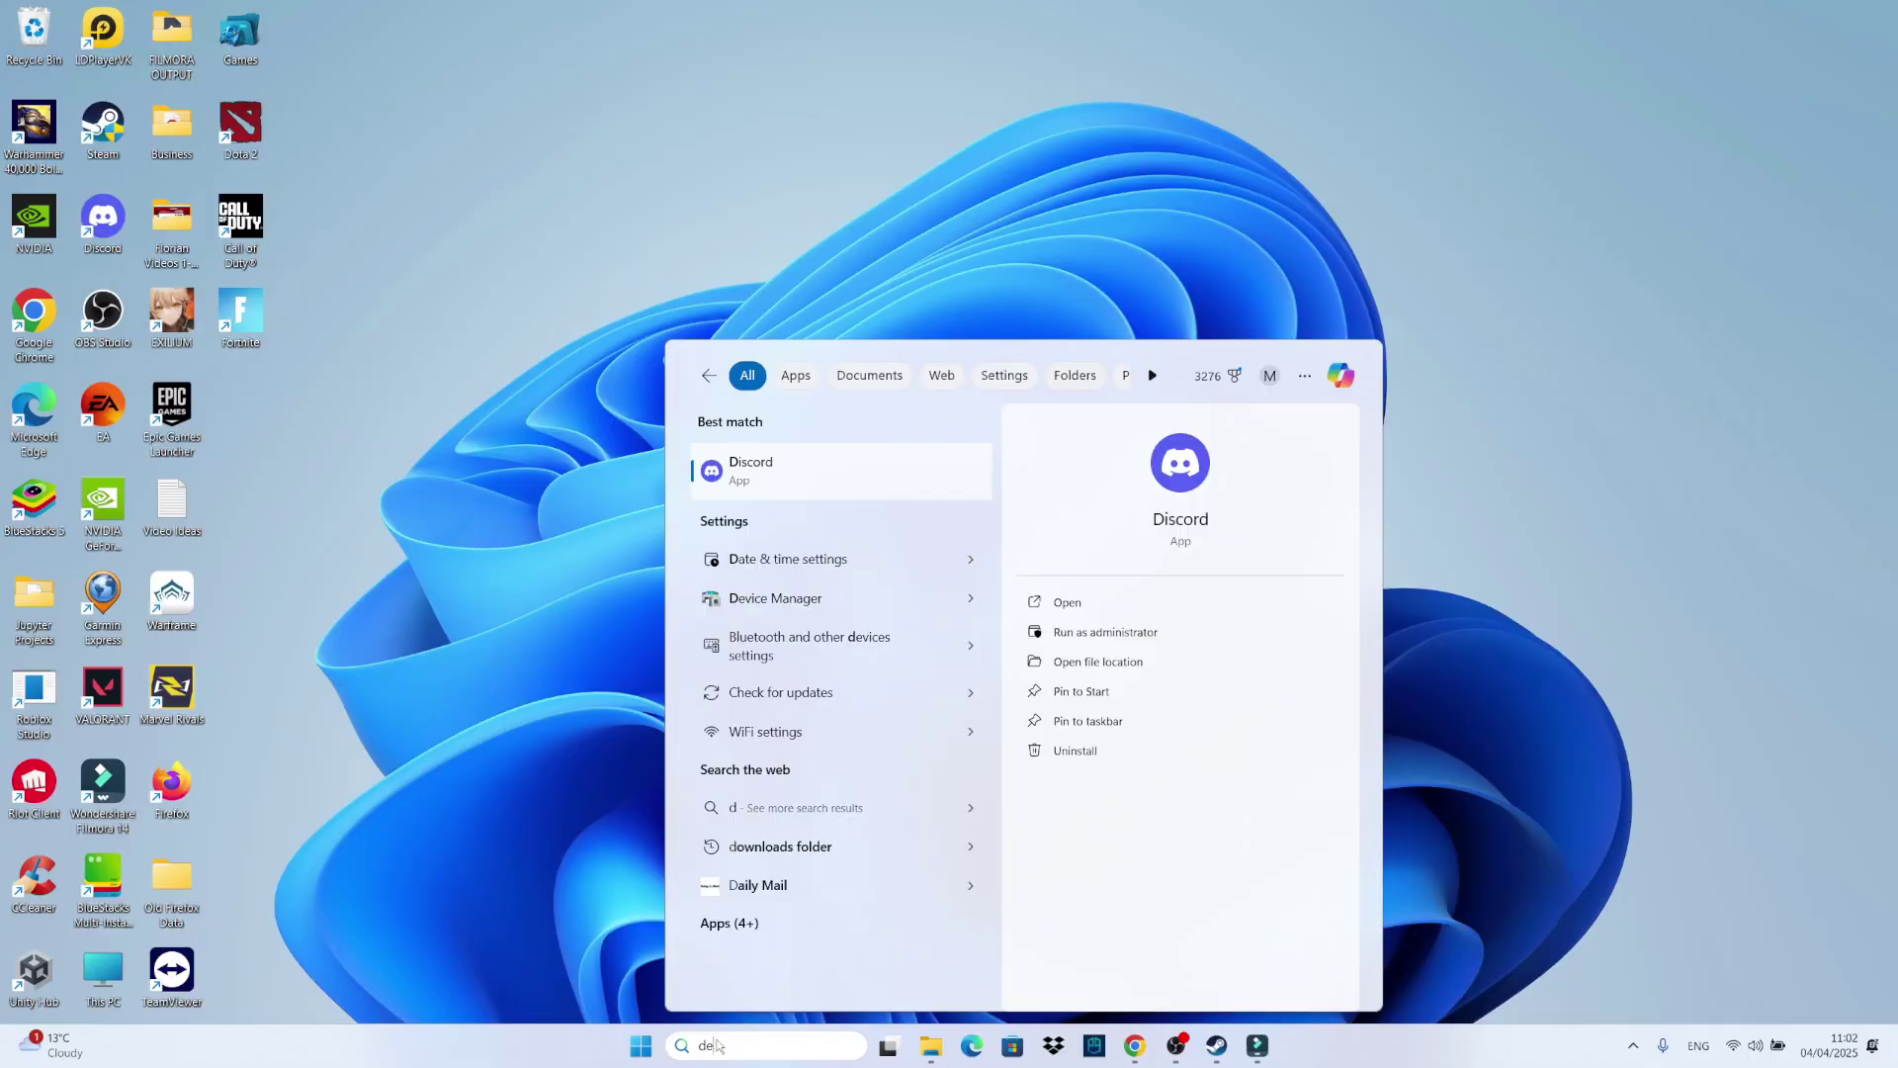
{"action": "type", "text": "vice m"}
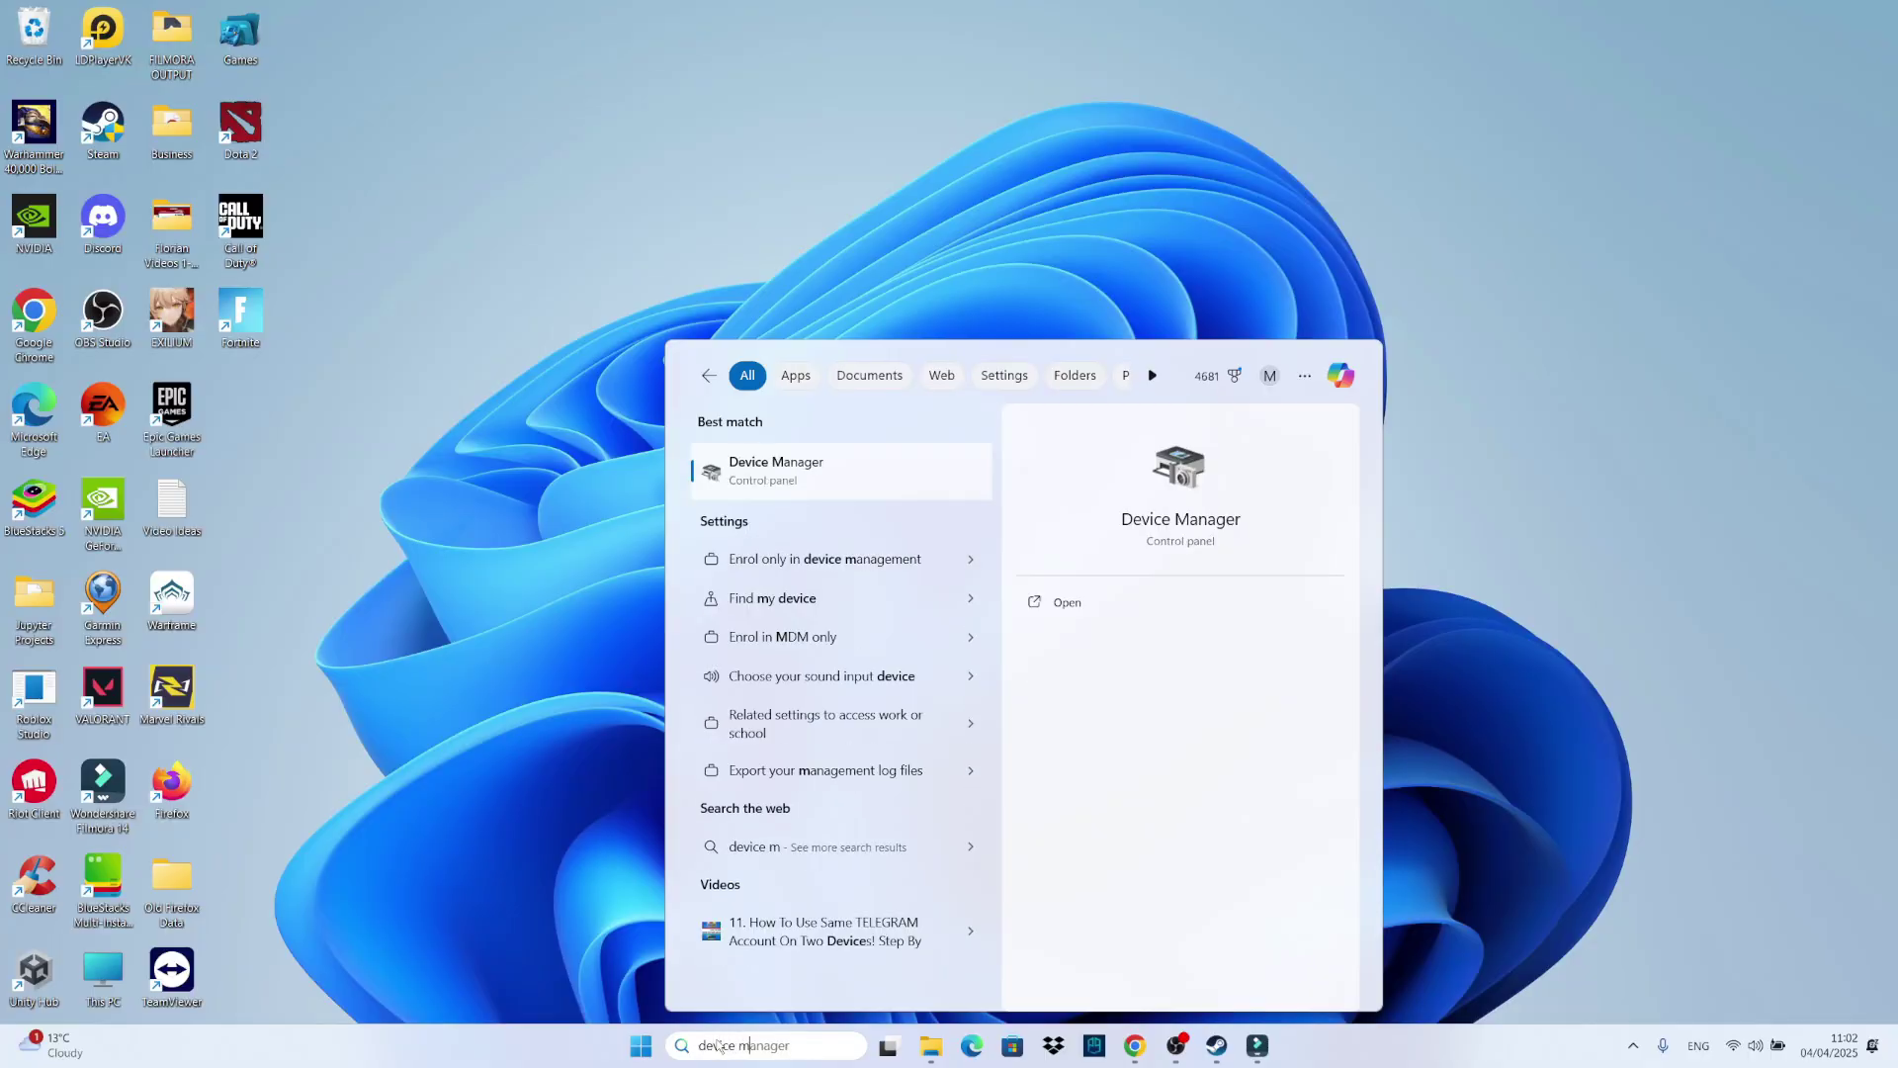
{"action": "type", "text": "N"}
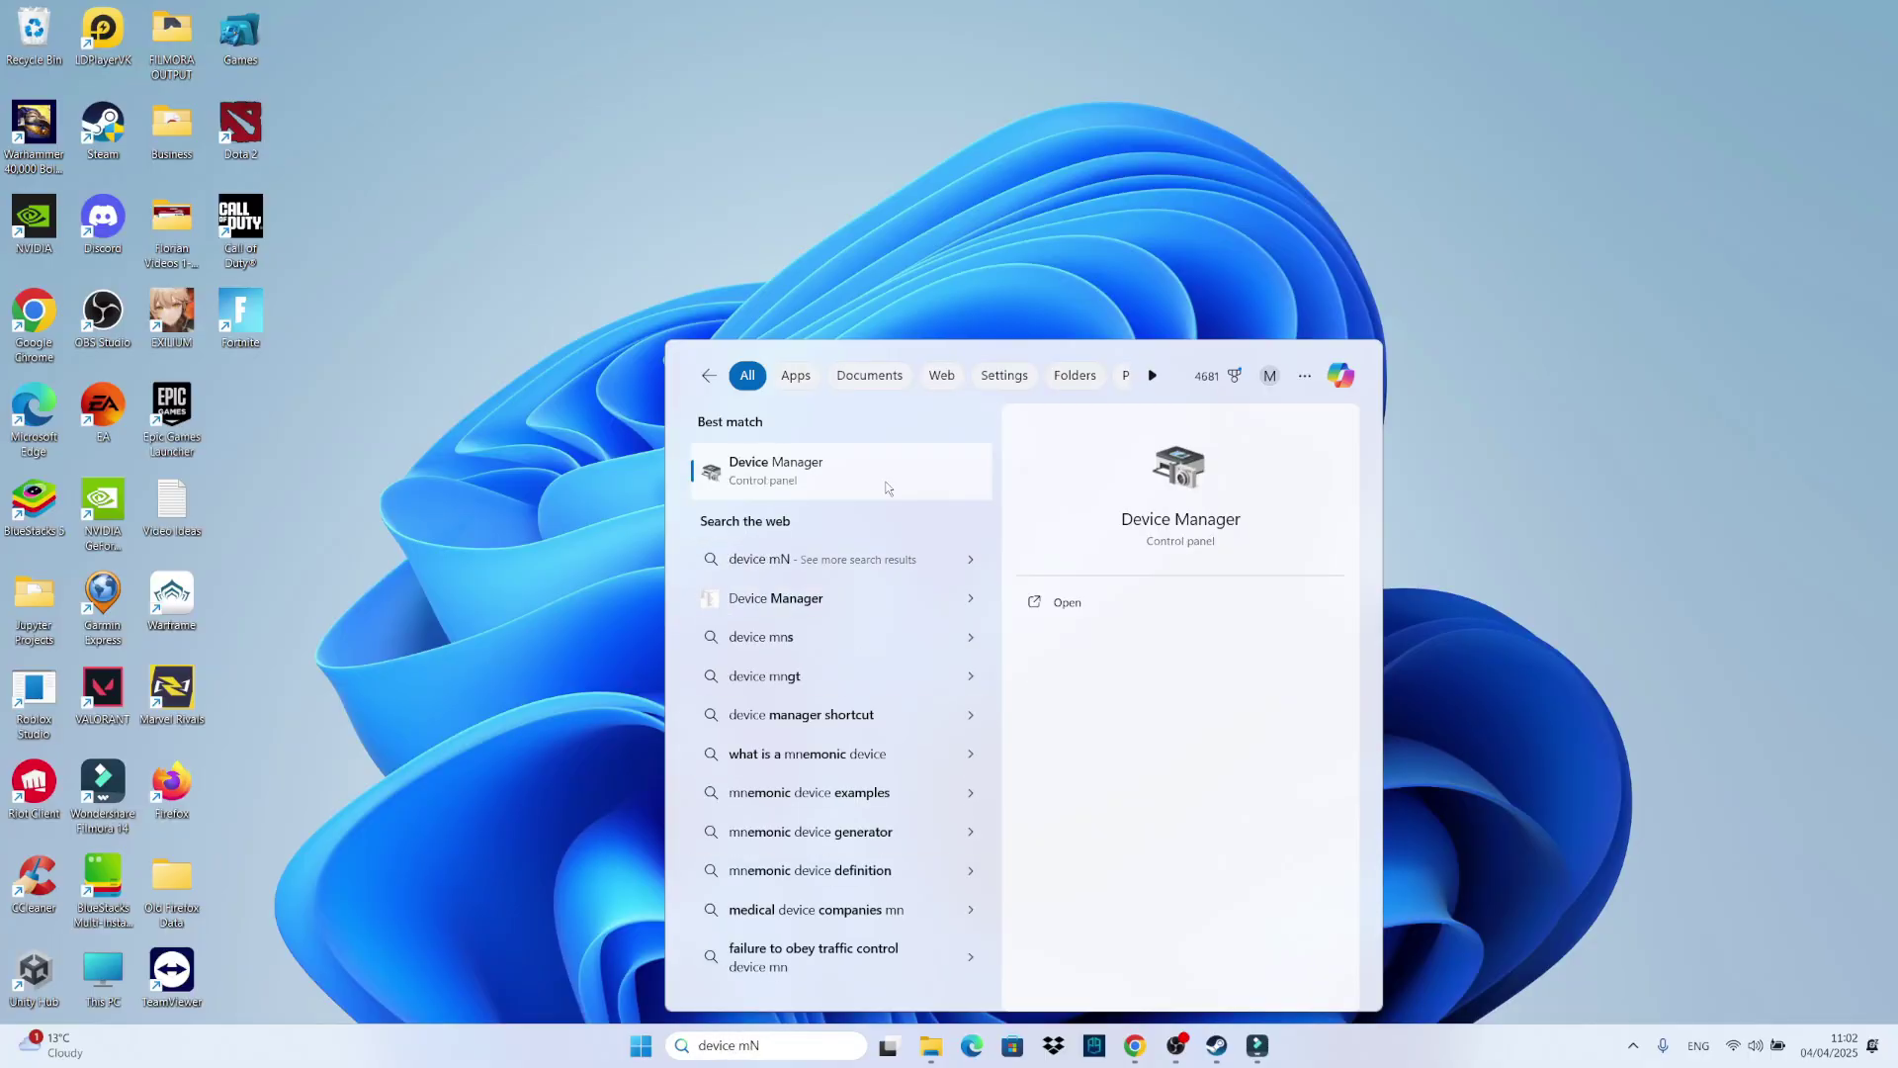
{"action": "left_click", "coordinate": [884, 467]}
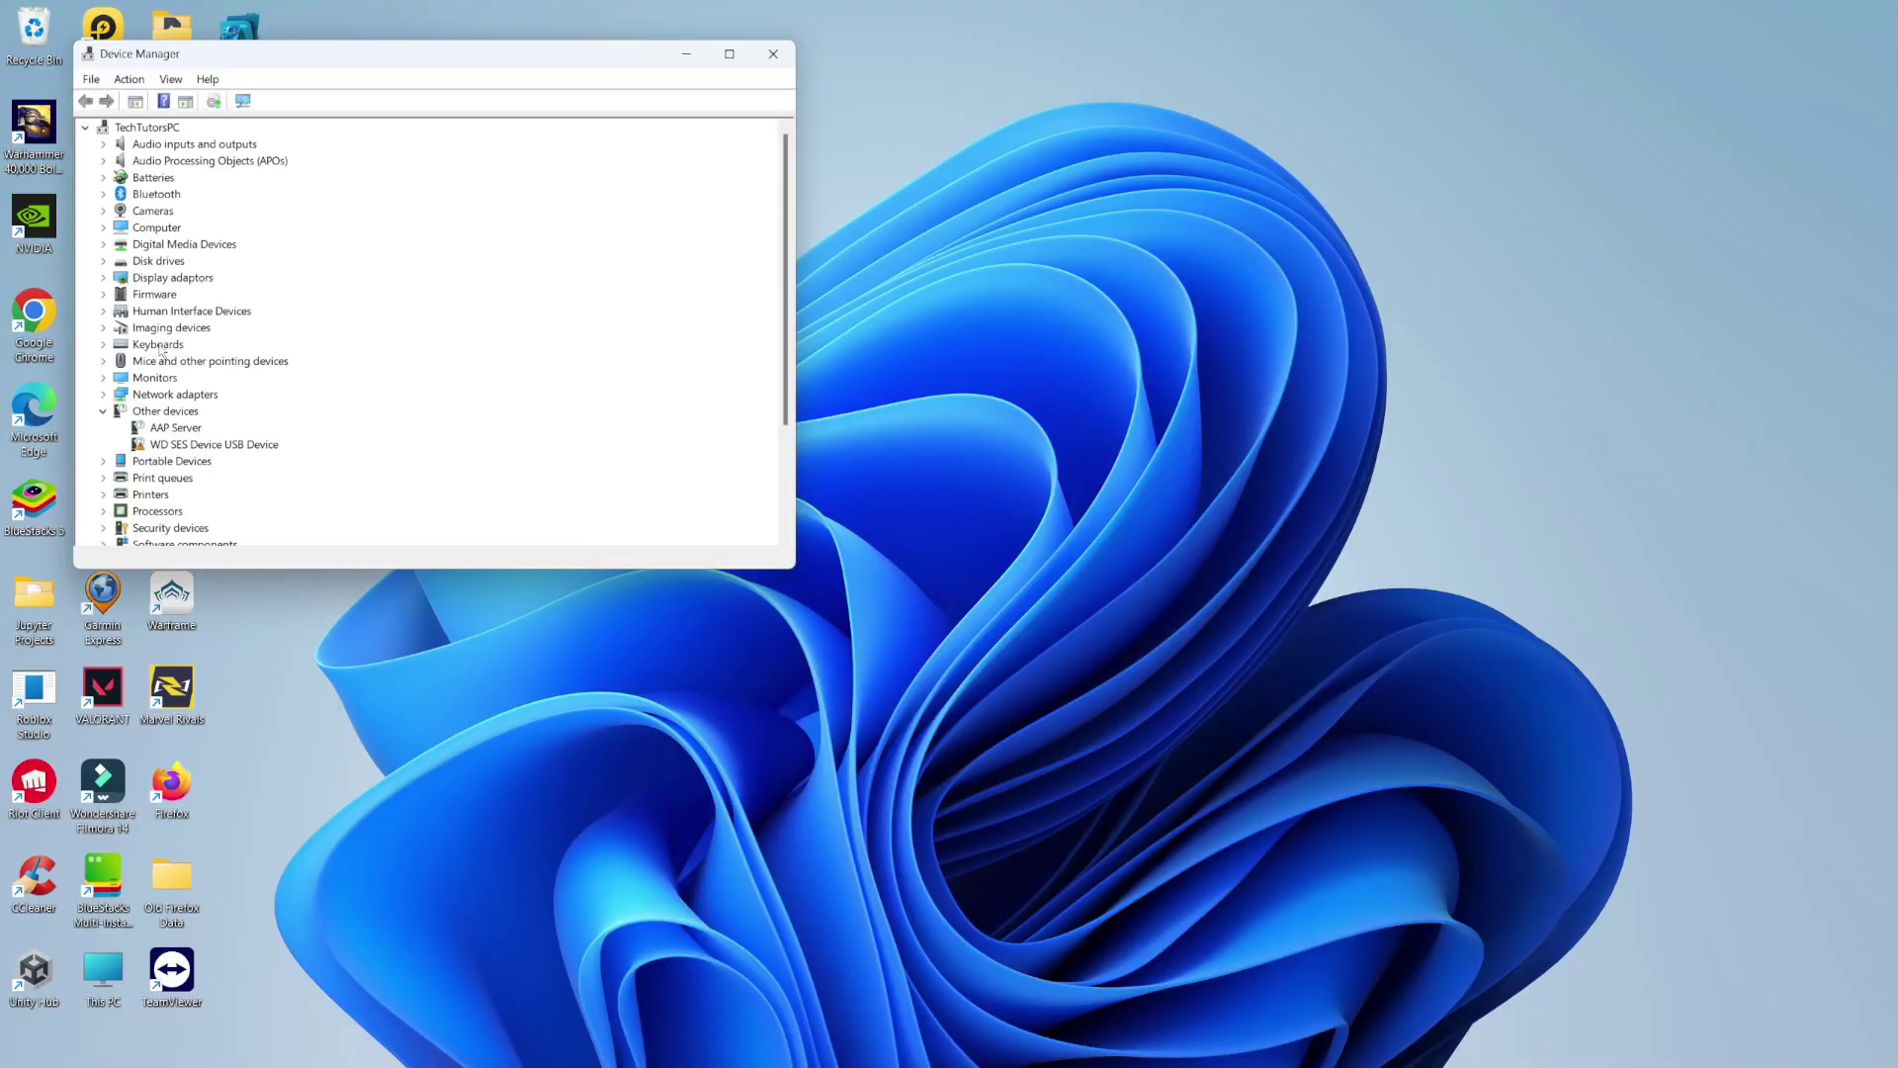
Step: Expand Keyboards and bring up the context menu for Standard PS/2 Keyboard
{"action": "left_click", "coordinate": [158, 344]}
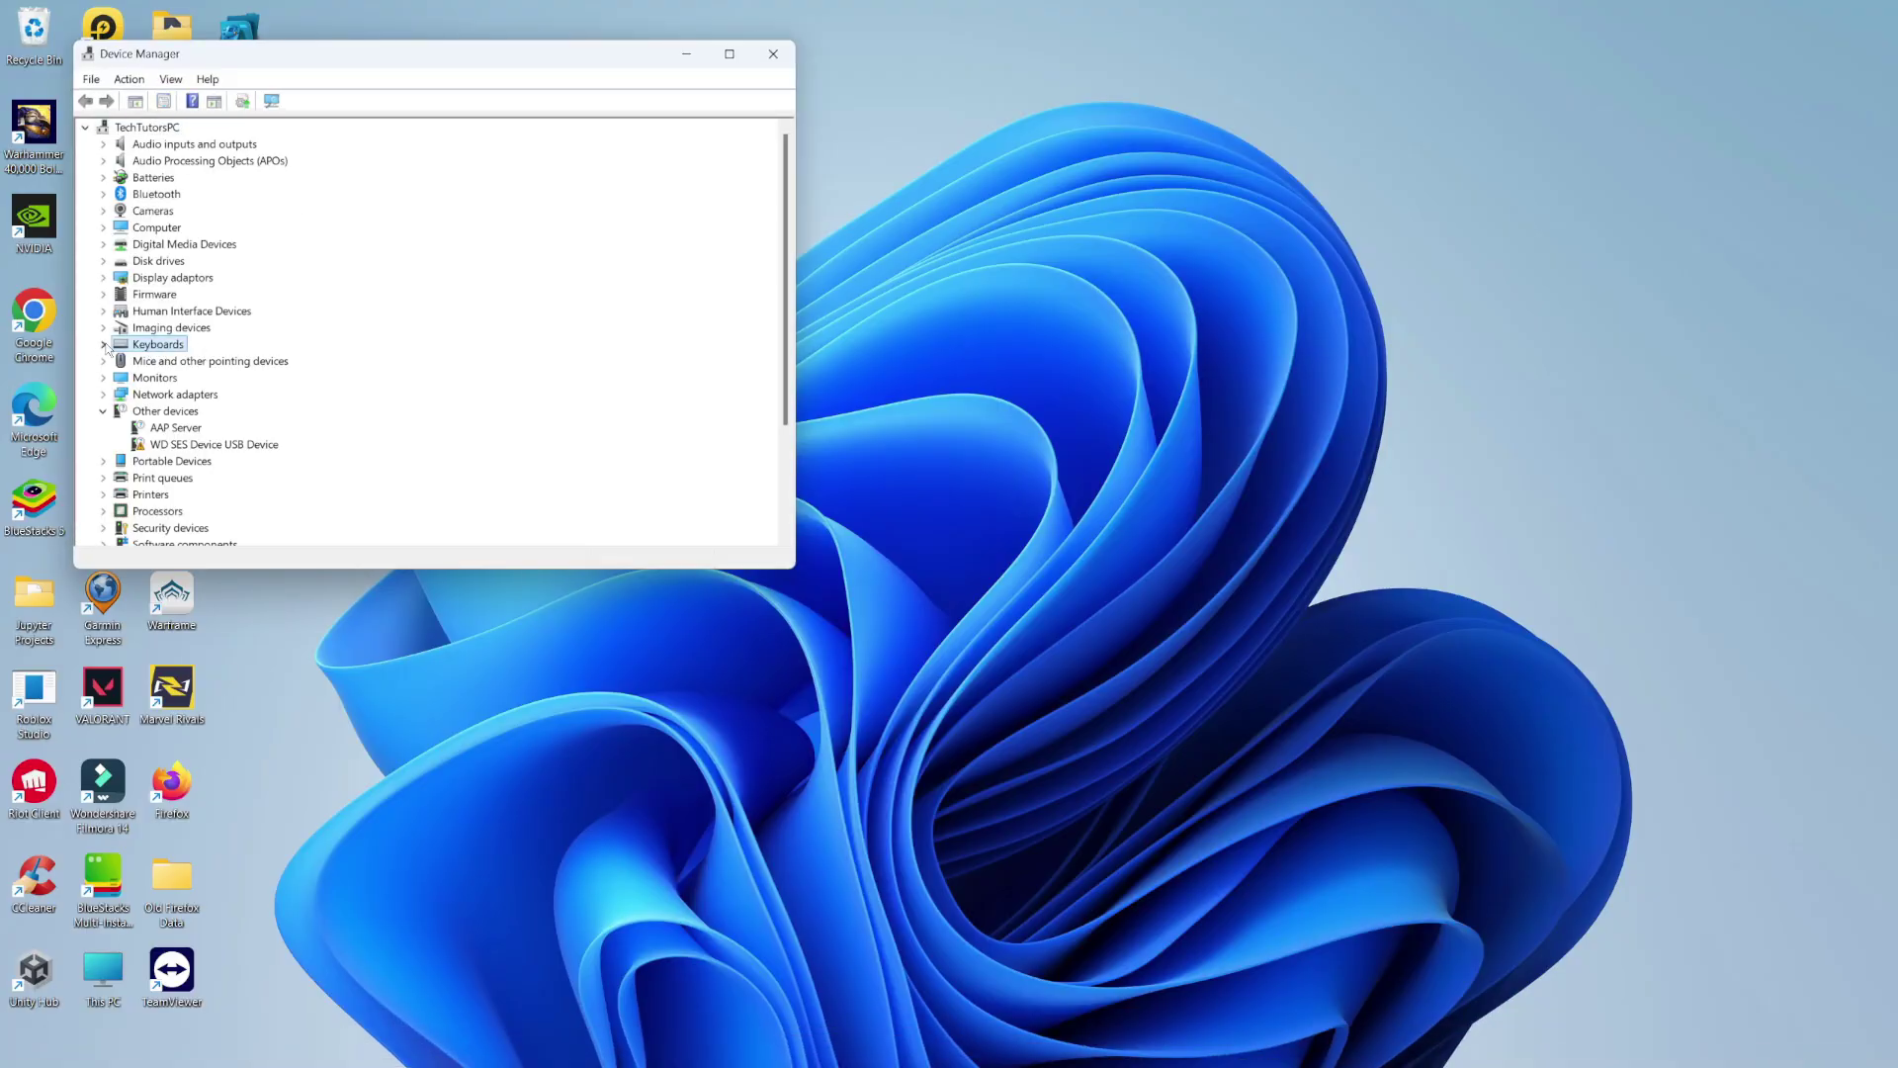
{"action": "left_click", "coordinate": [104, 346]}
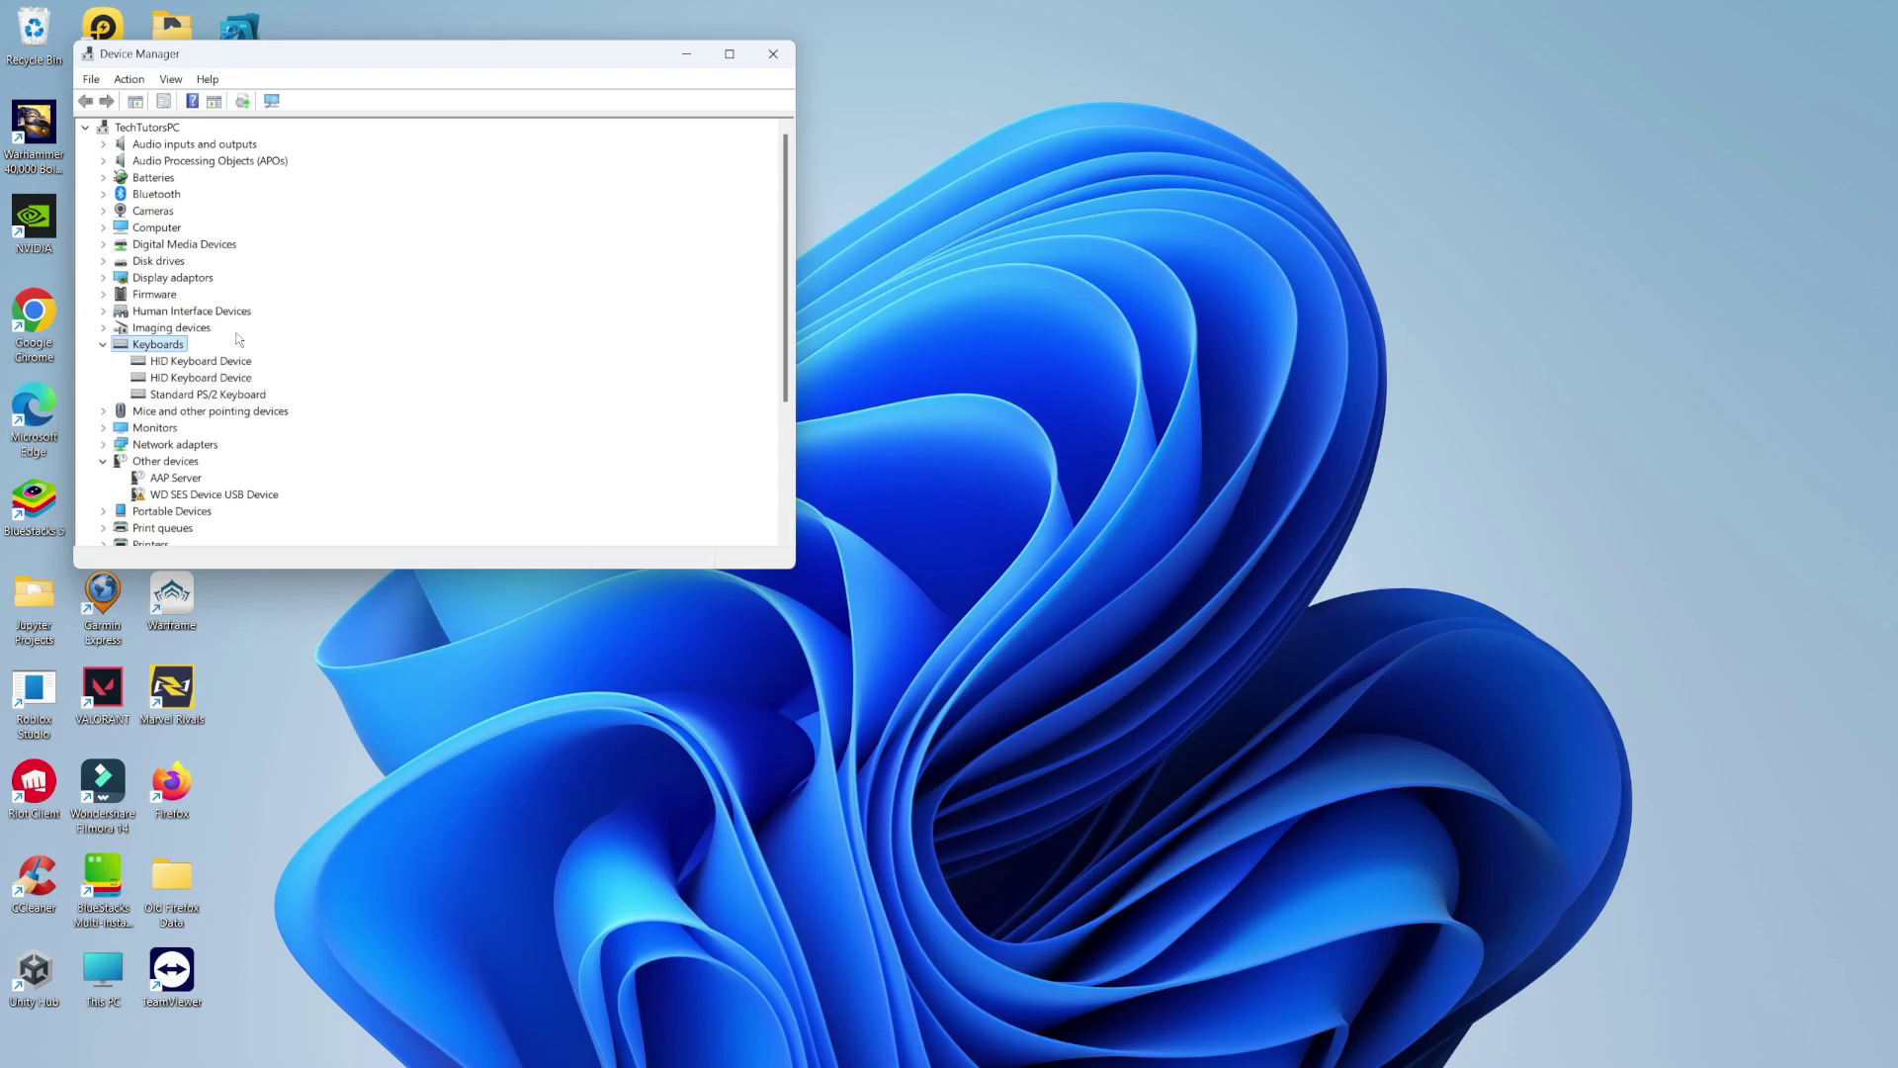
{"action": "left_click", "coordinate": [203, 360]}
{"action": "left_click", "coordinate": [207, 396]}
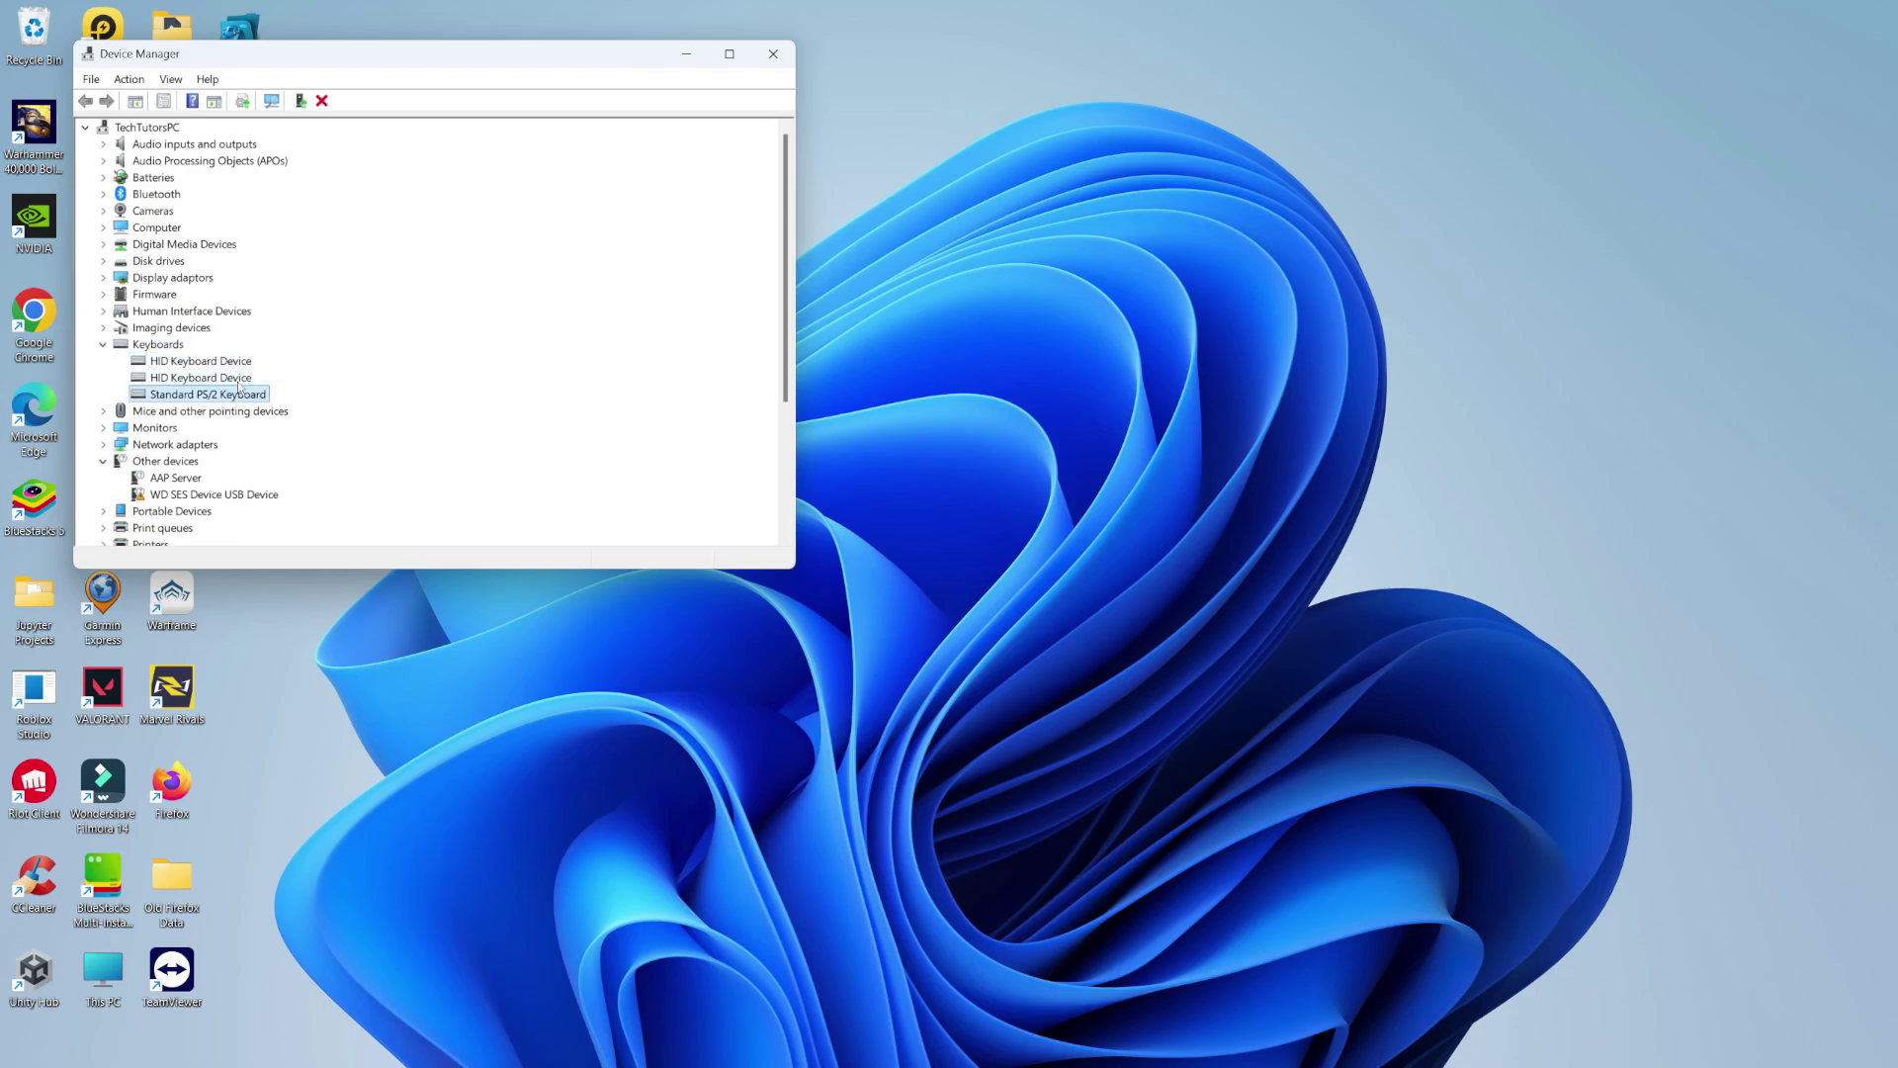
{"action": "left_click", "coordinate": [237, 395]}
{"action": "right_click", "coordinate": [249, 397]}
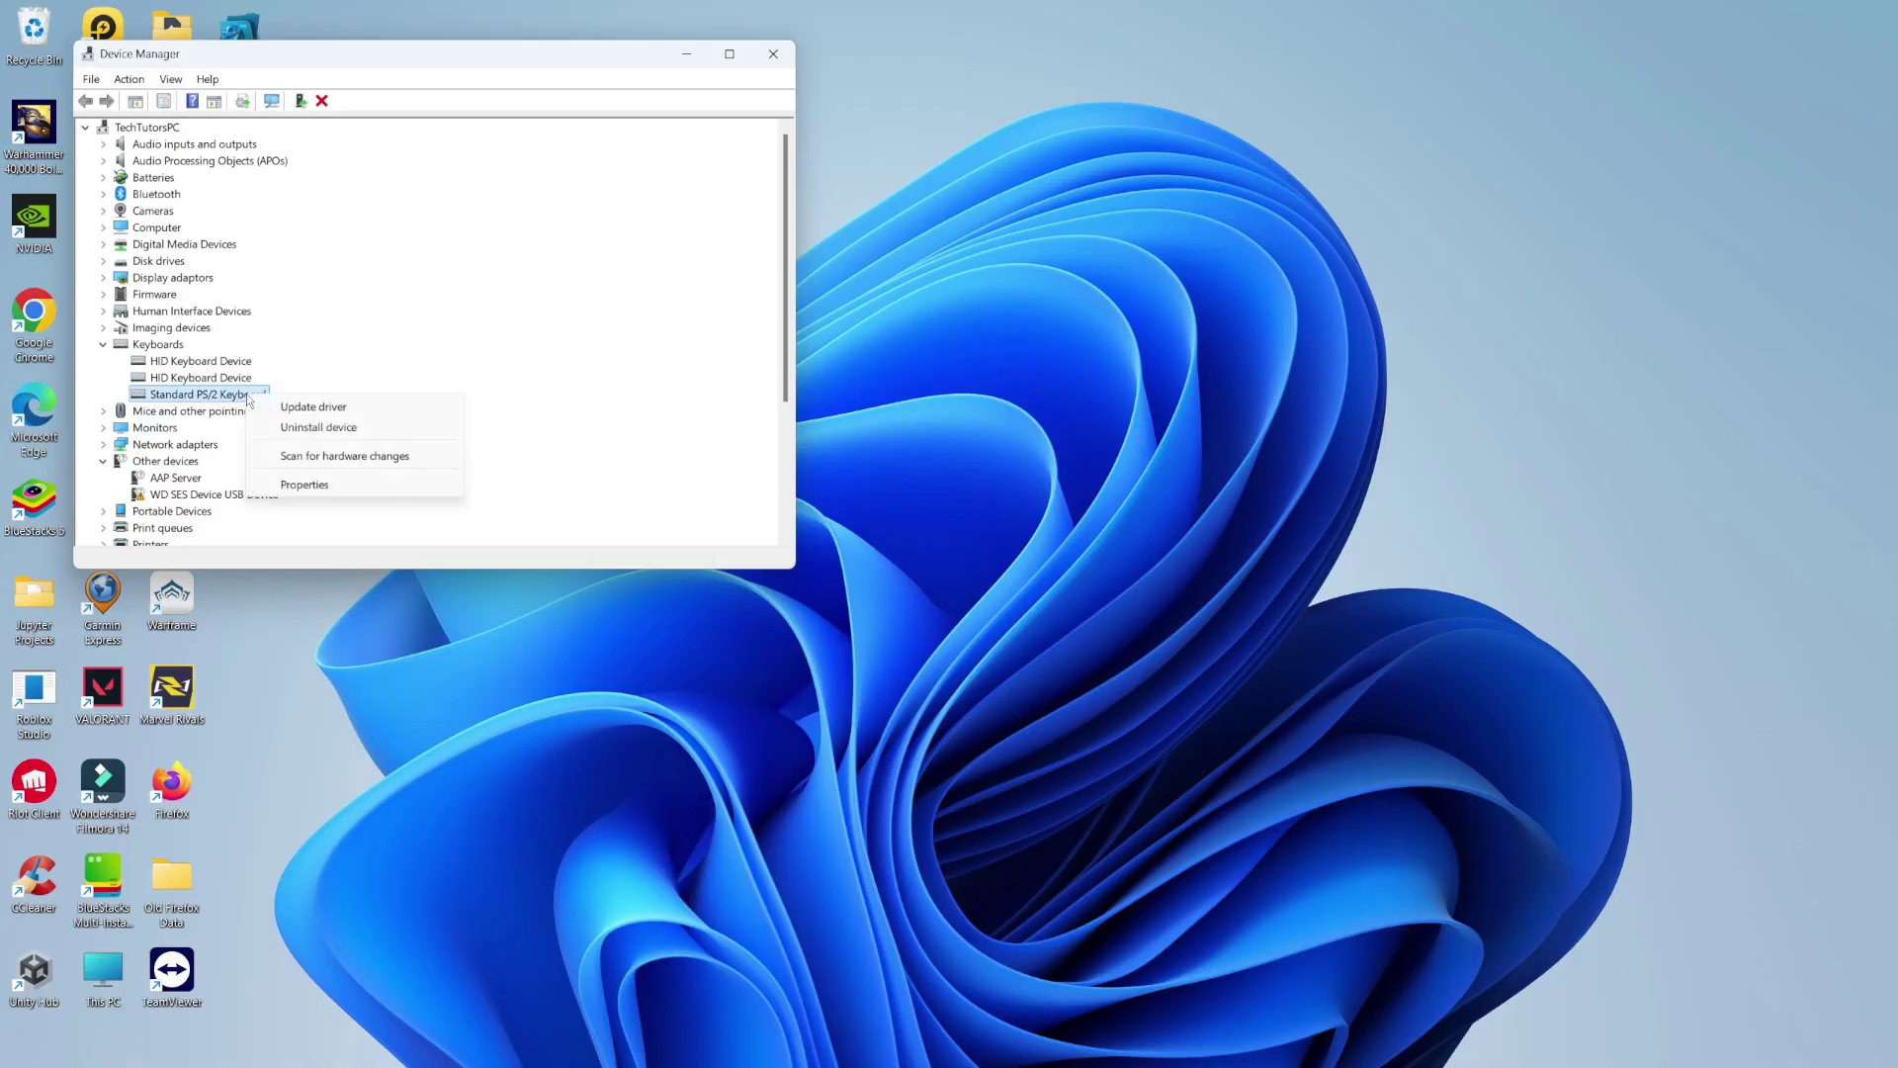
Step: Update the PS/2 keyboard driver via automatic search, confirming best driver installed, then close Device Manager
{"action": "left_click", "coordinate": [354, 409]}
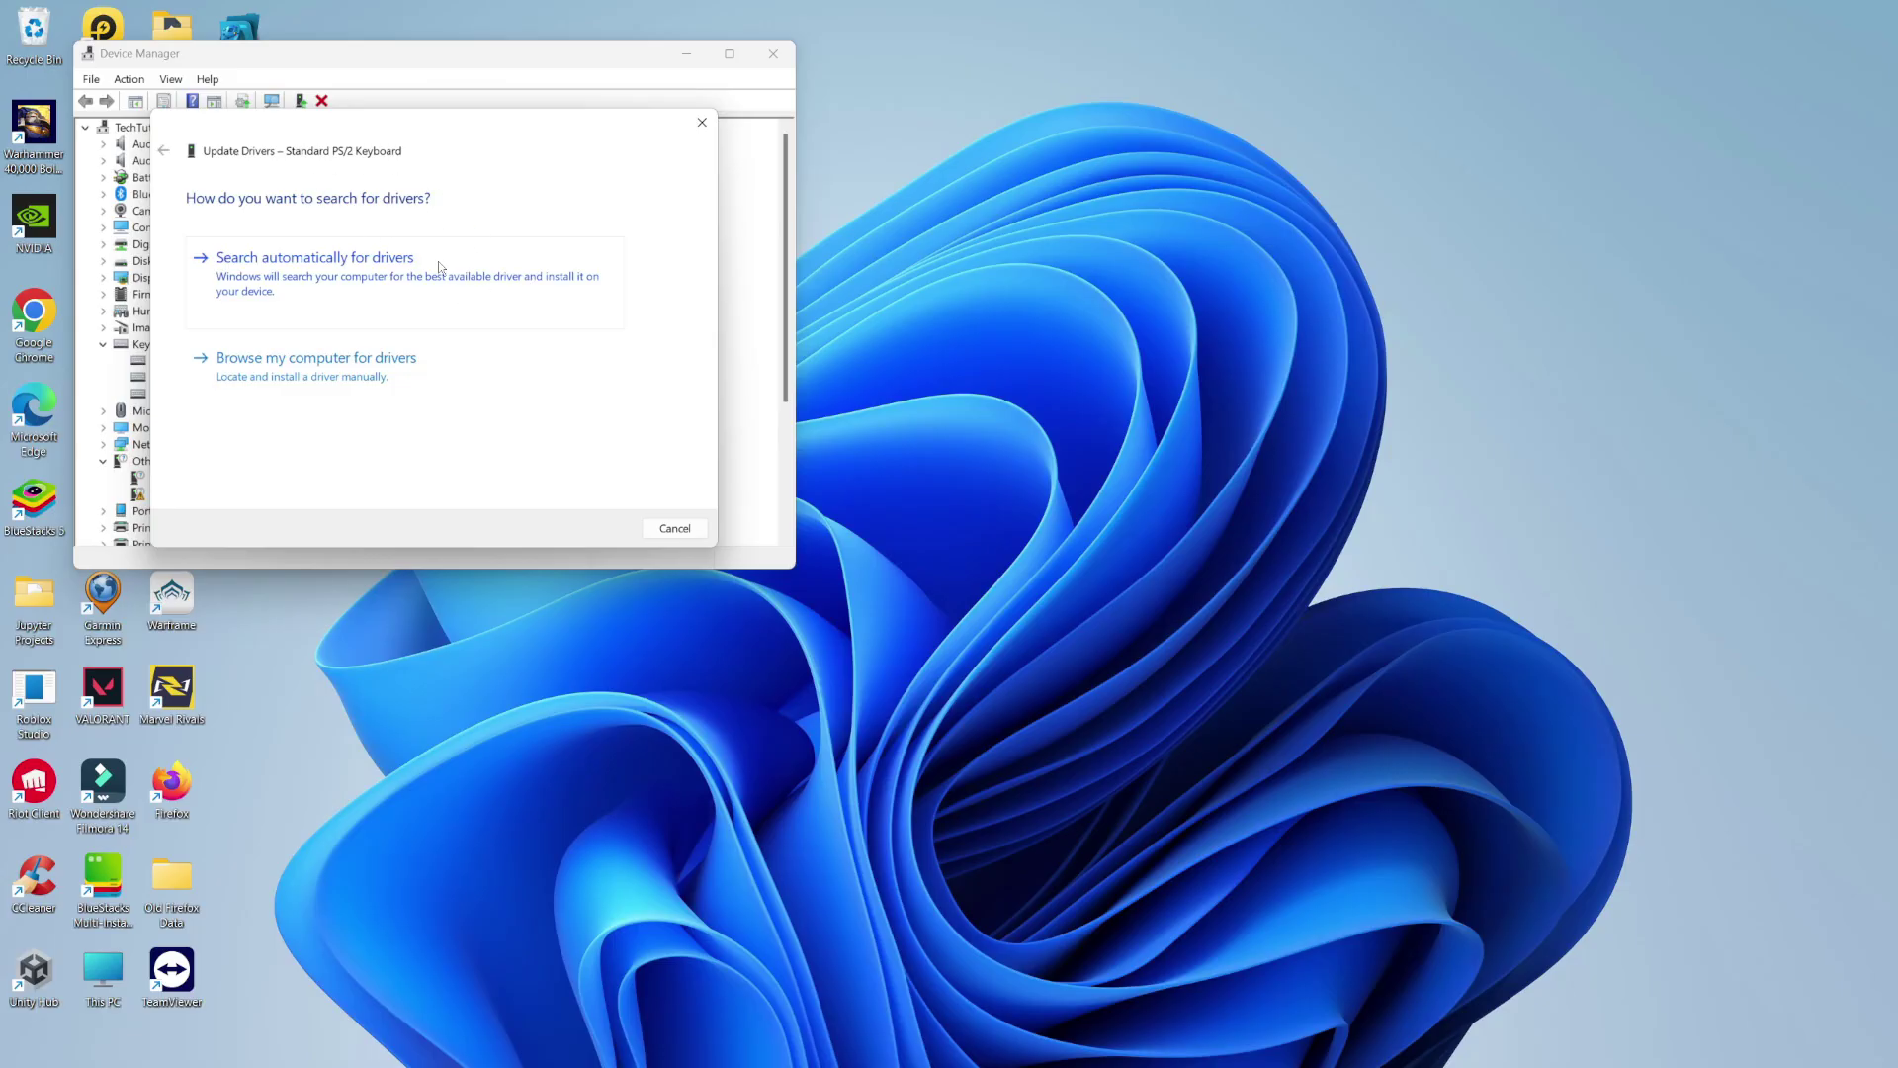
{"action": "left_click", "coordinate": [371, 276]}
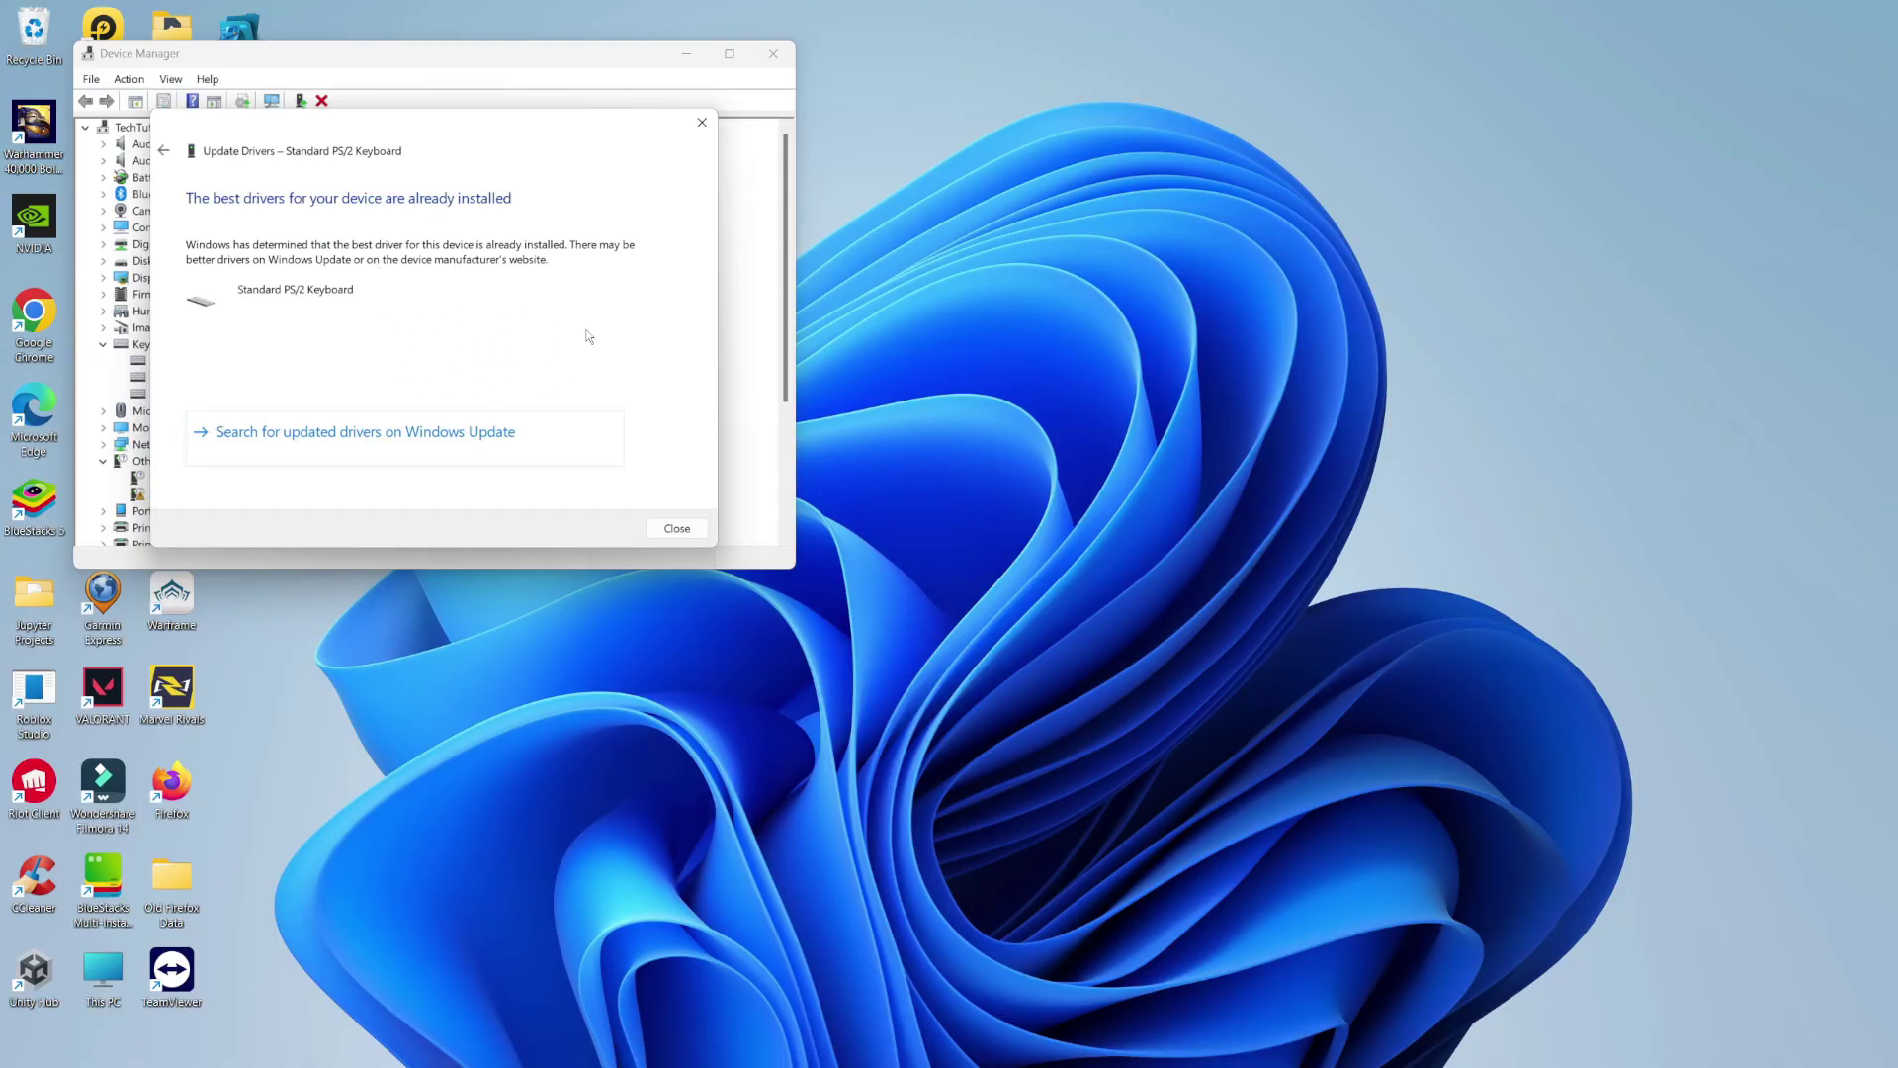
{"action": "left_click", "coordinate": [679, 529]}
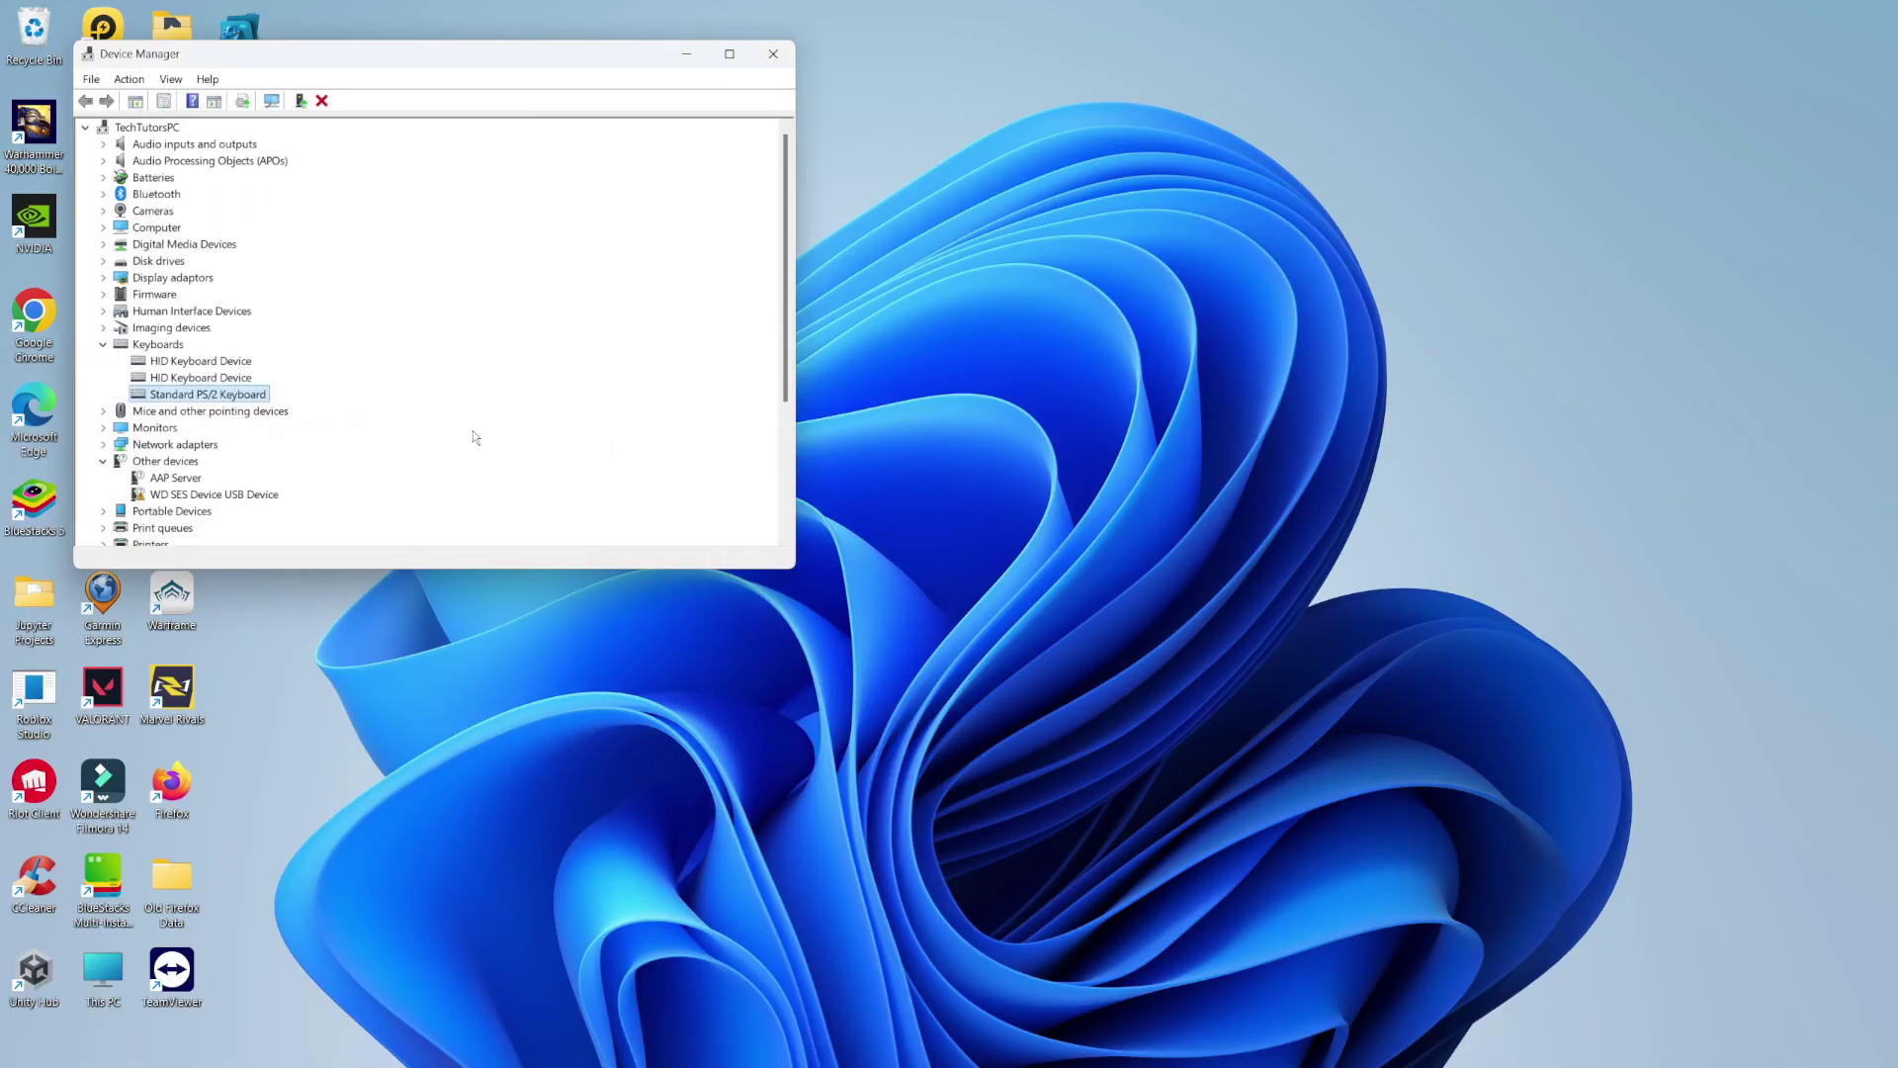
{"action": "left_click", "coordinate": [773, 54]}
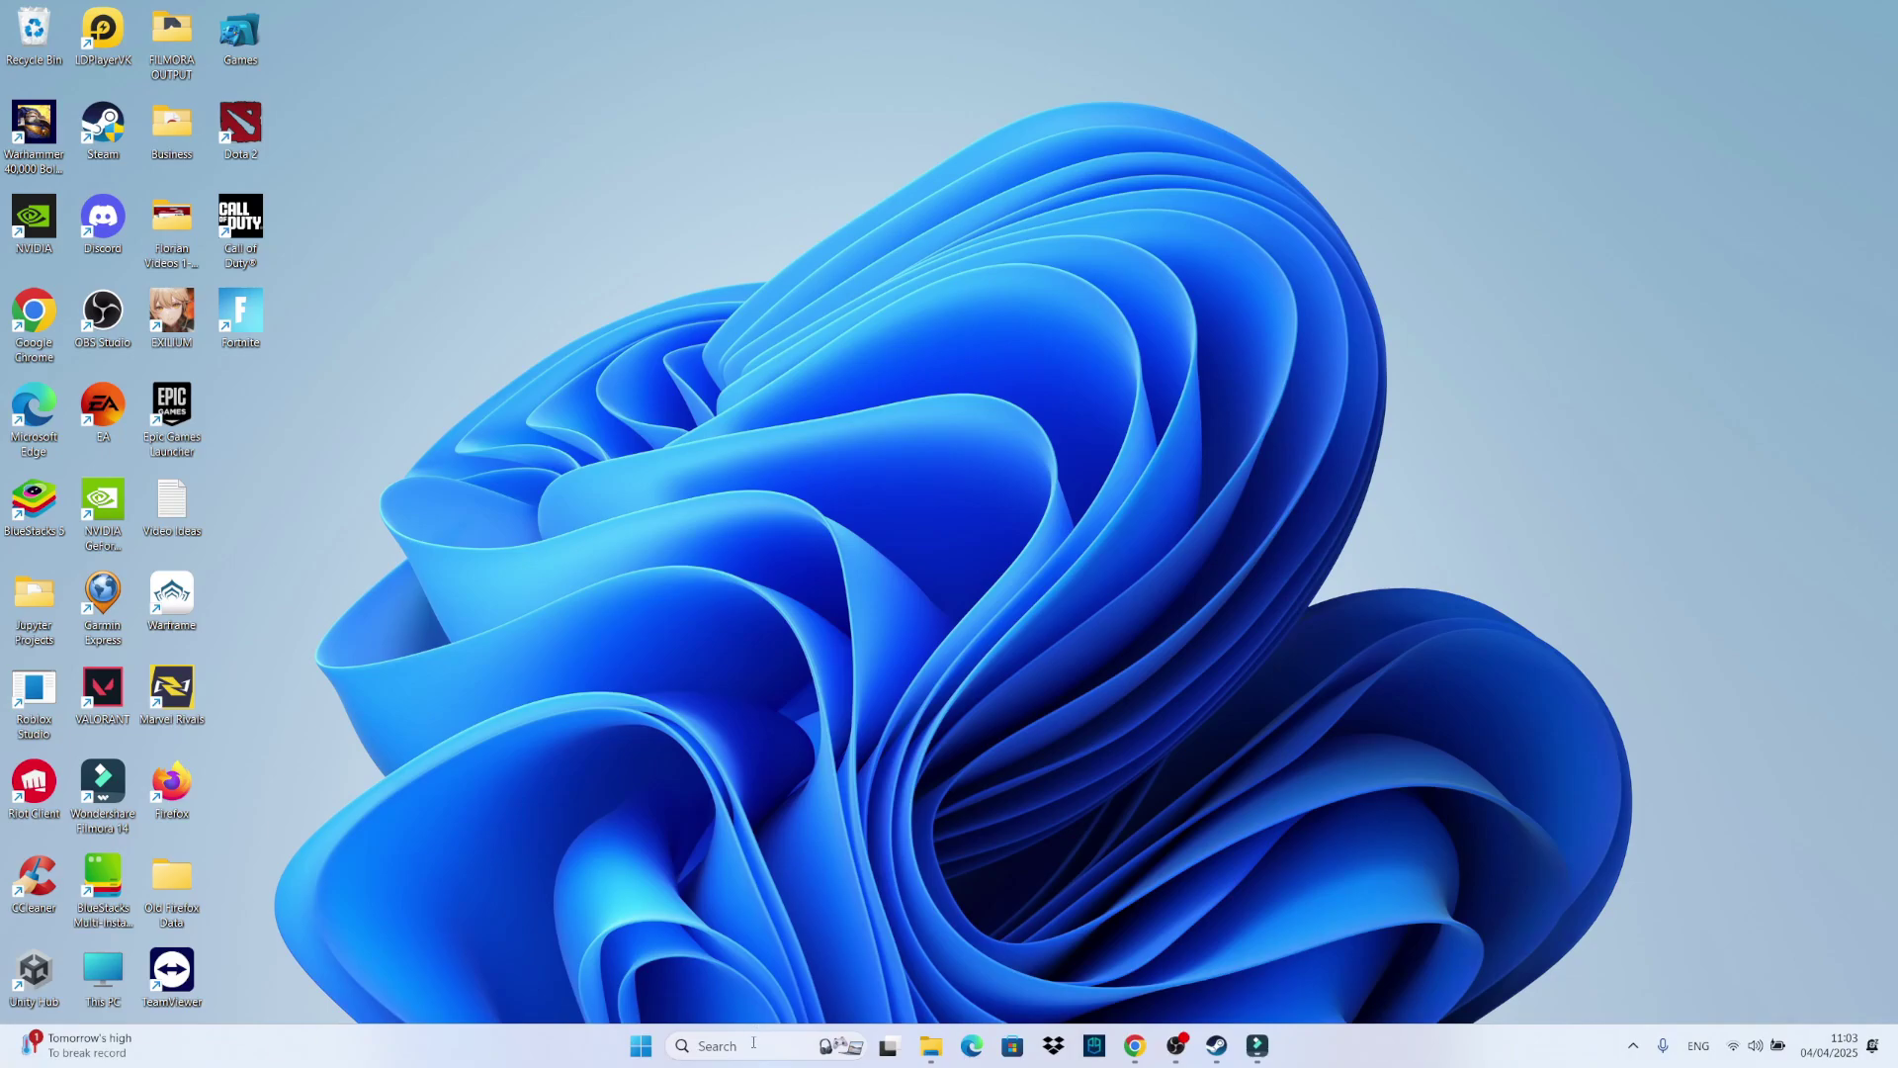
Step: Run Check for updates from a taskbar search for 'update', showing the PC up to date
{"action": "left_click", "coordinate": [753, 1044]}
{"action": "type", "text": "u"}
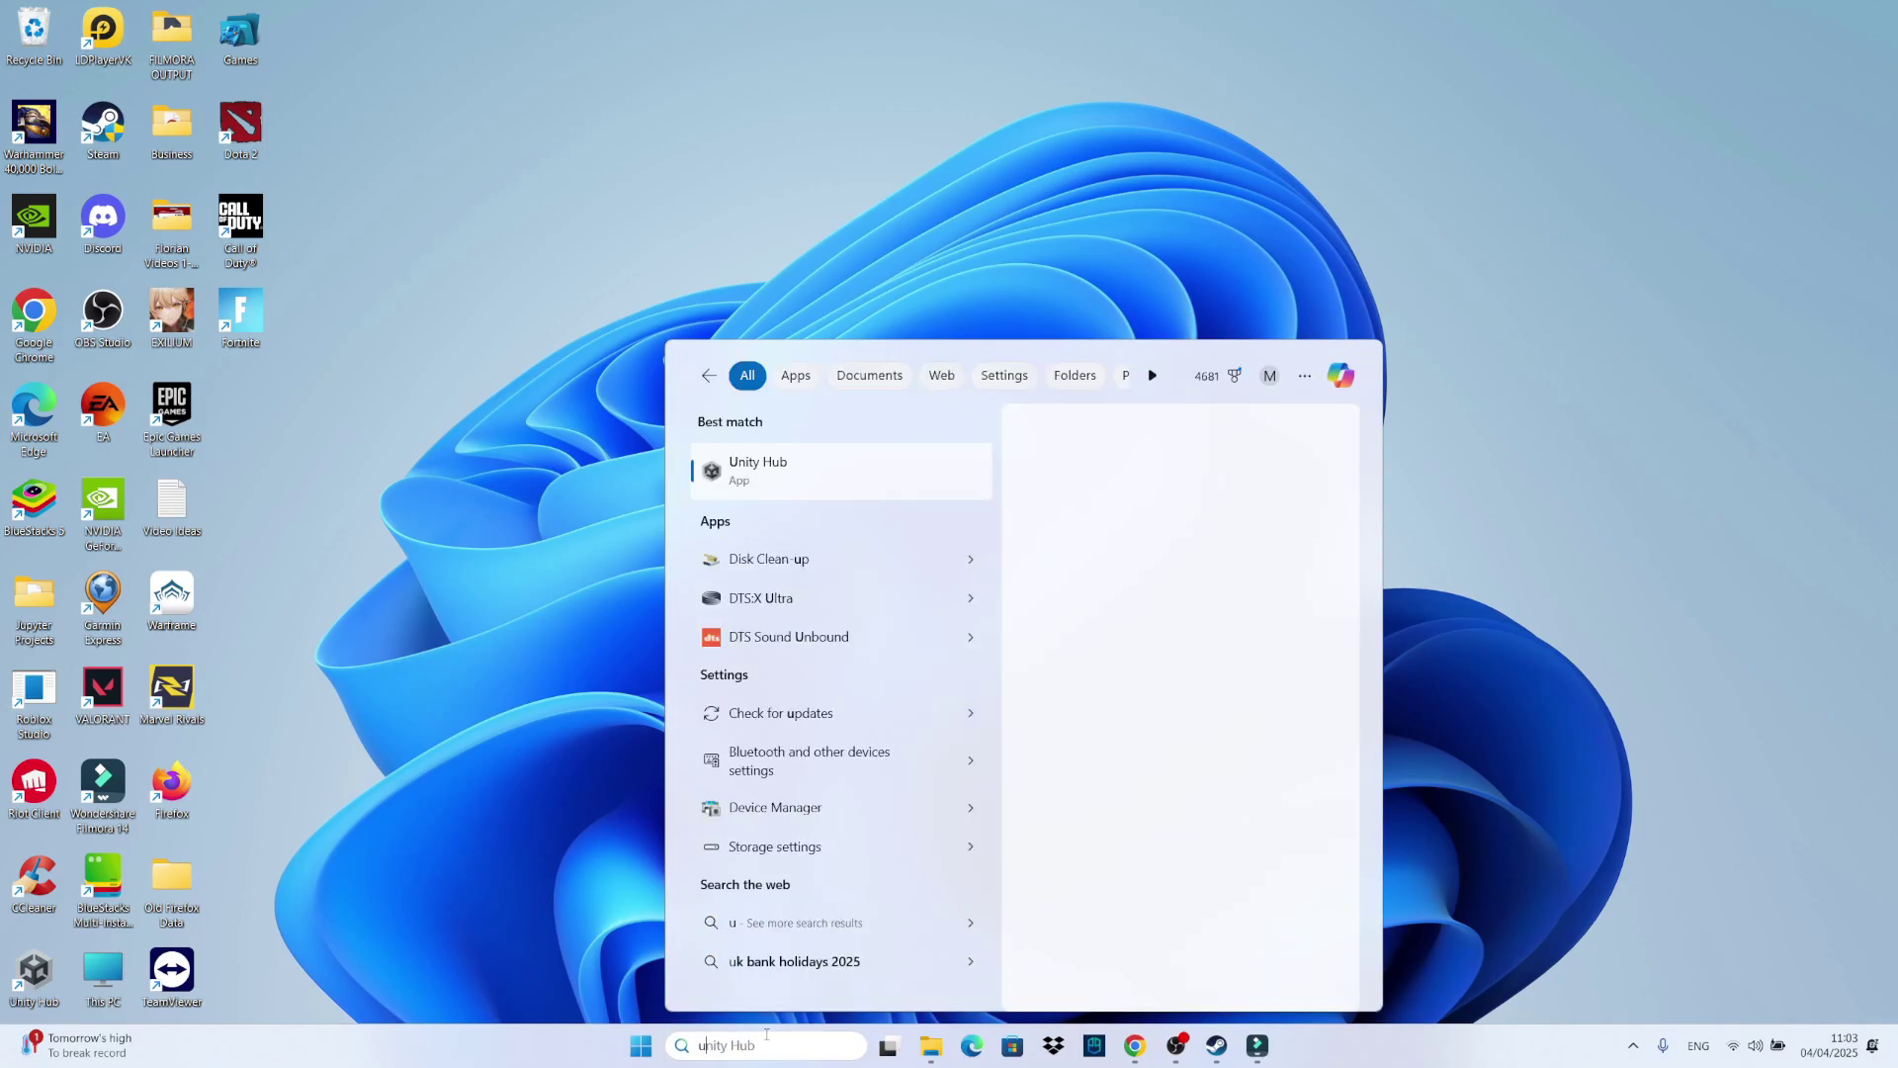
{"action": "type", "text": "pdate"}
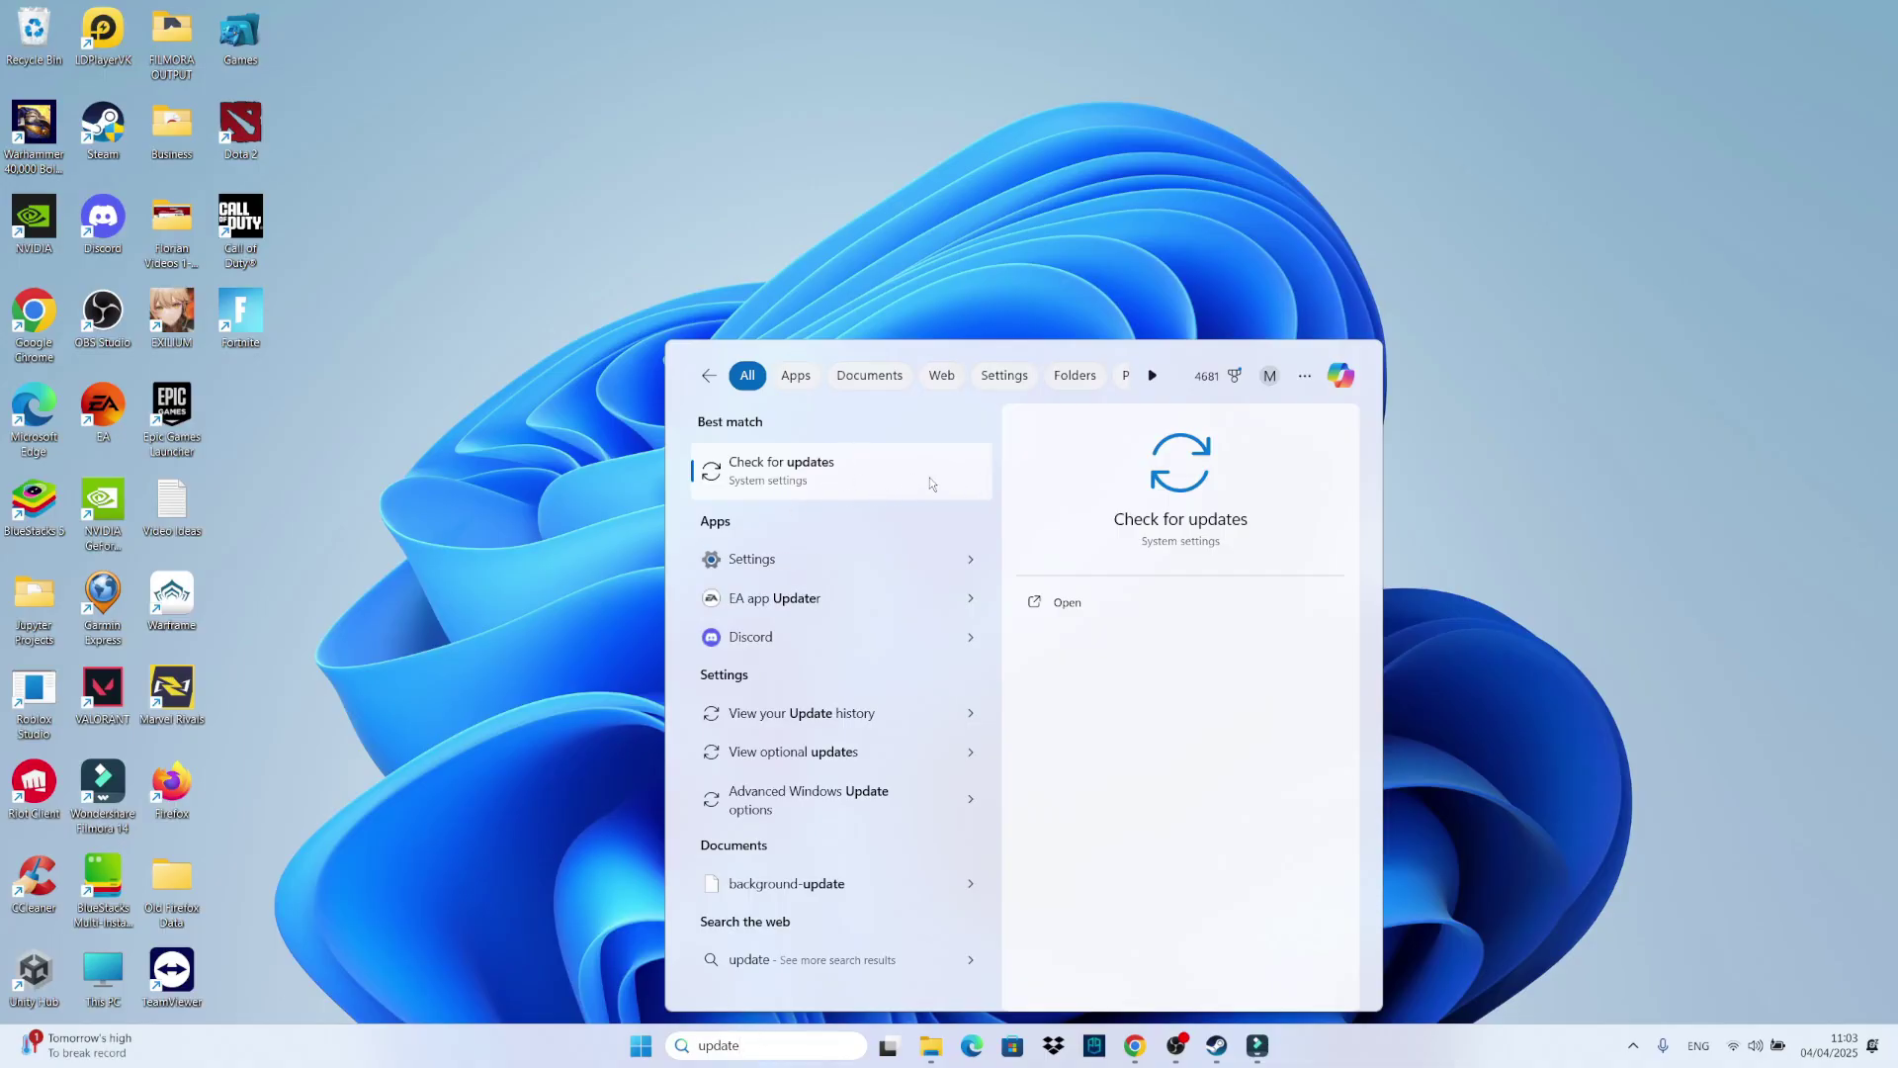
{"action": "left_click", "coordinate": [931, 482]}
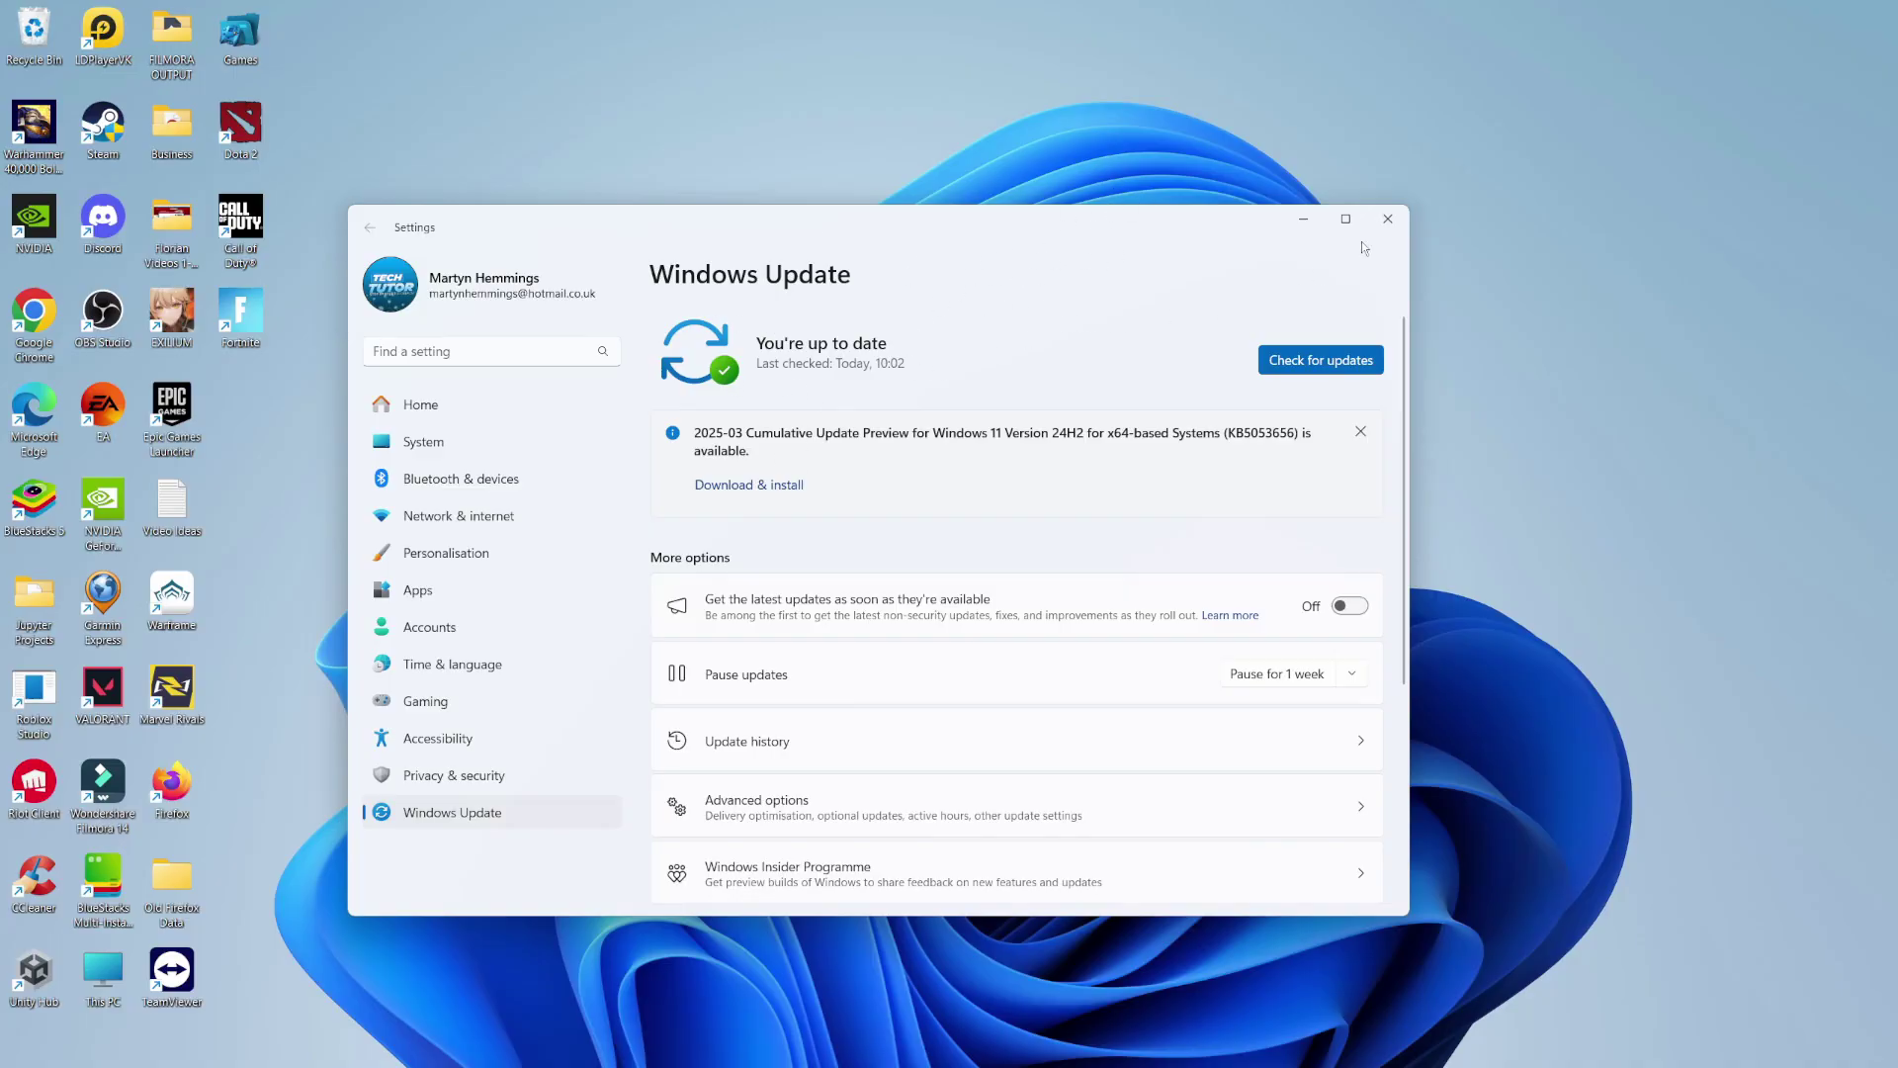
Step: Close the Windows Update settings window, leaving the desktop
{"action": "left_click", "coordinate": [1387, 220]}
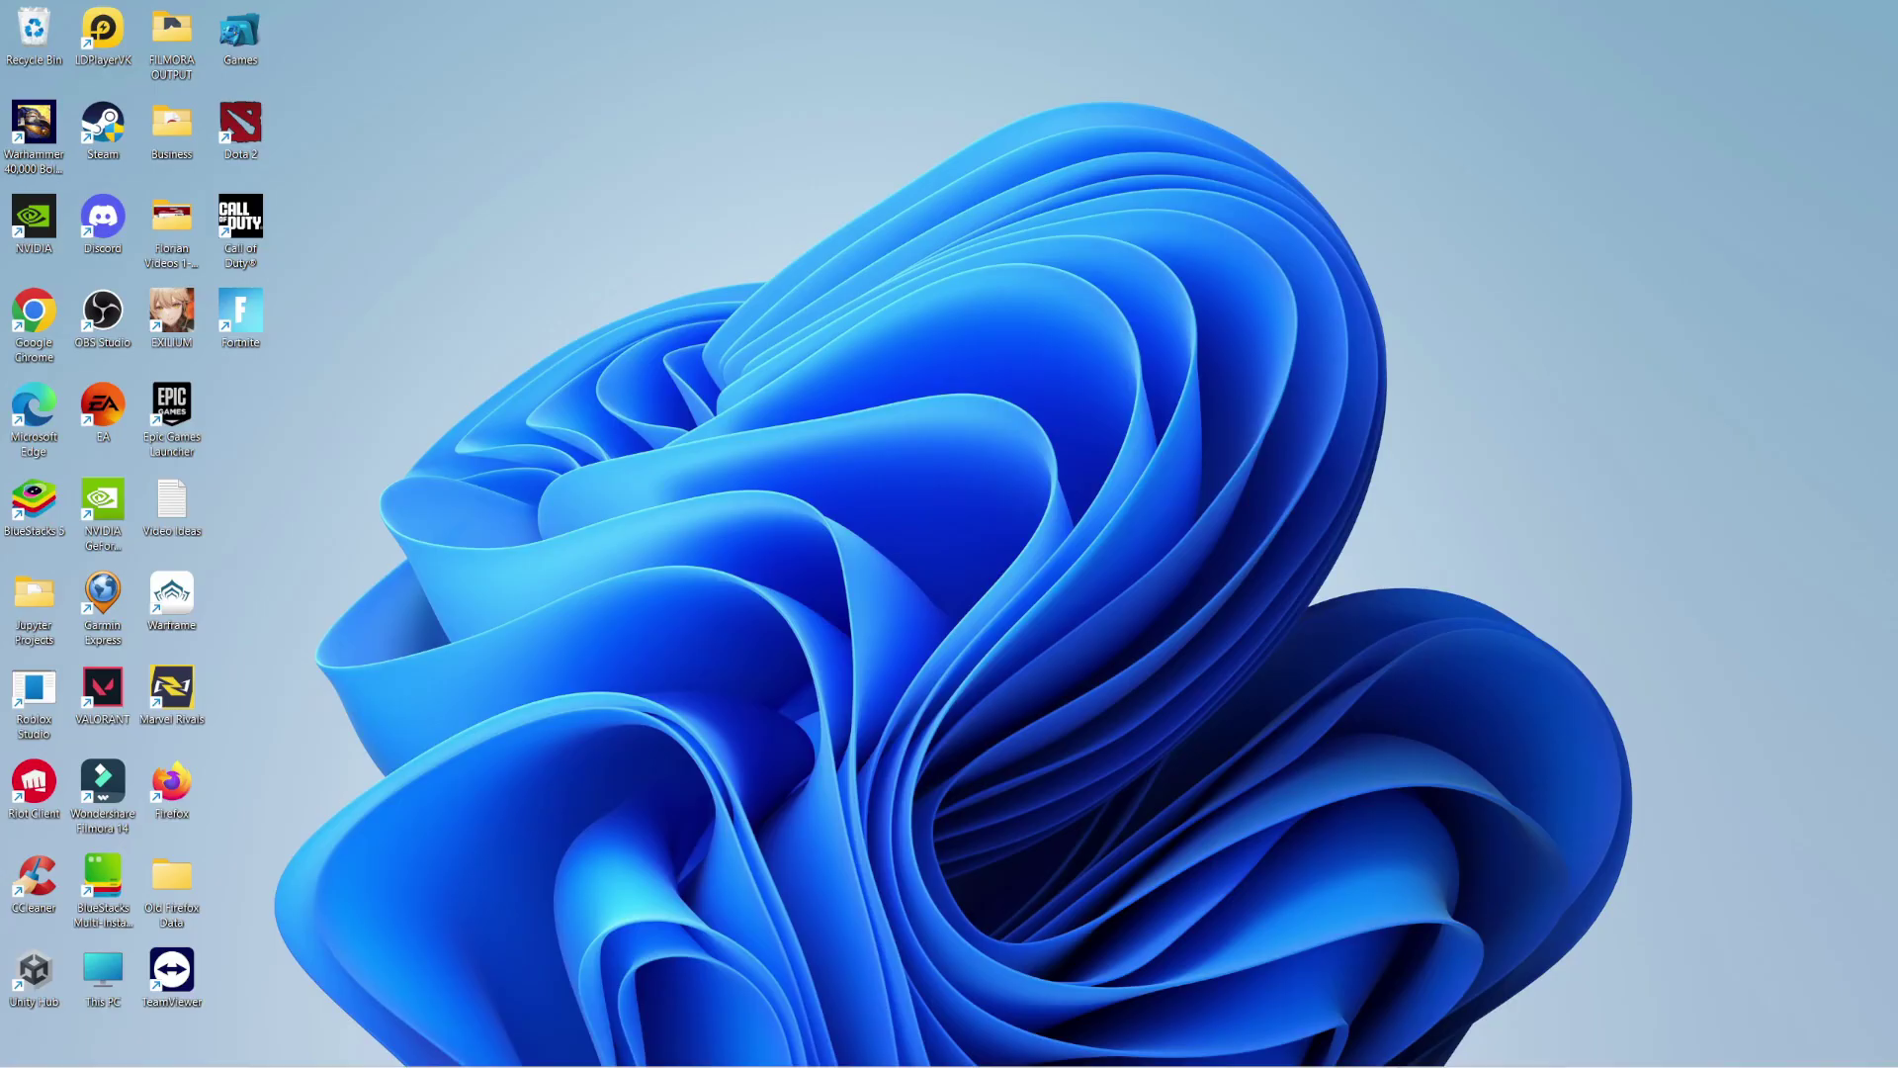